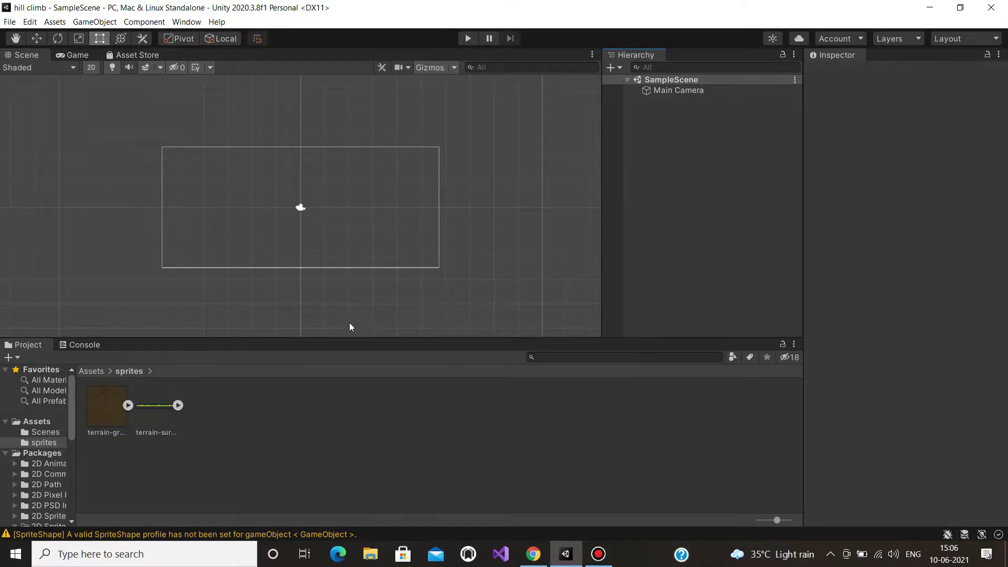
- Create a Sprite Shape Profile asset in the sprites folder, keeping its default name
right_click(242, 424)
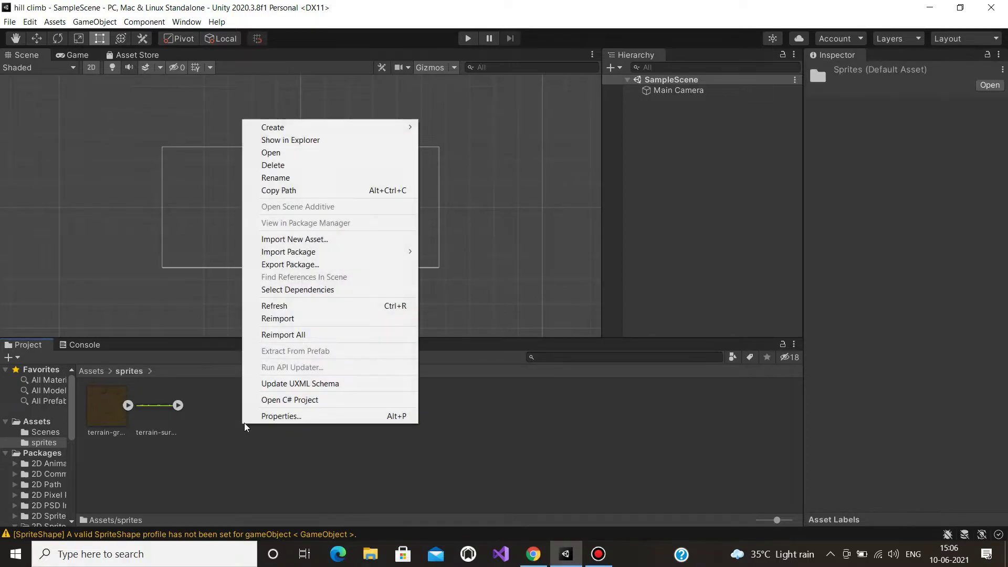
mouse_move(356, 135)
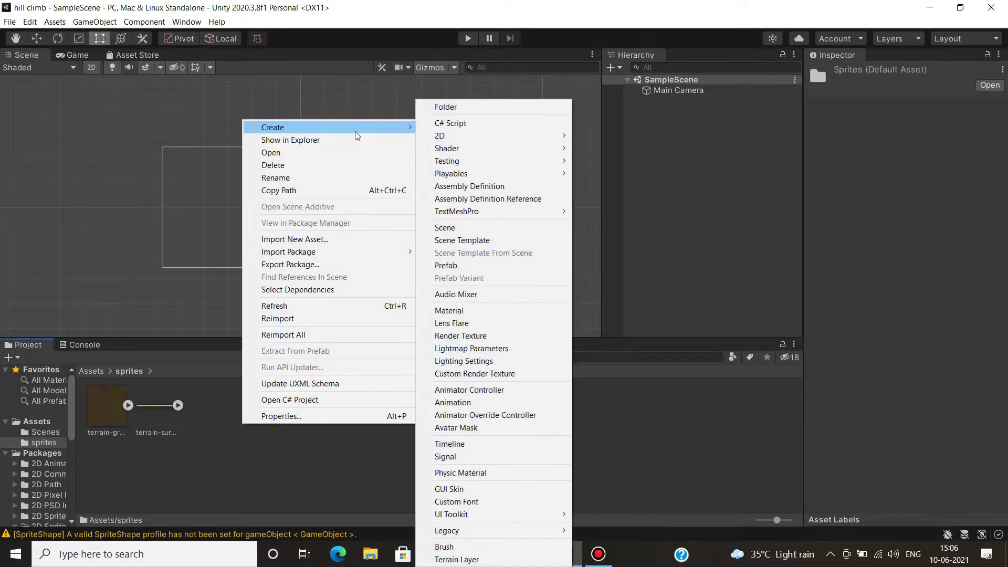
mouse_move(548, 137)
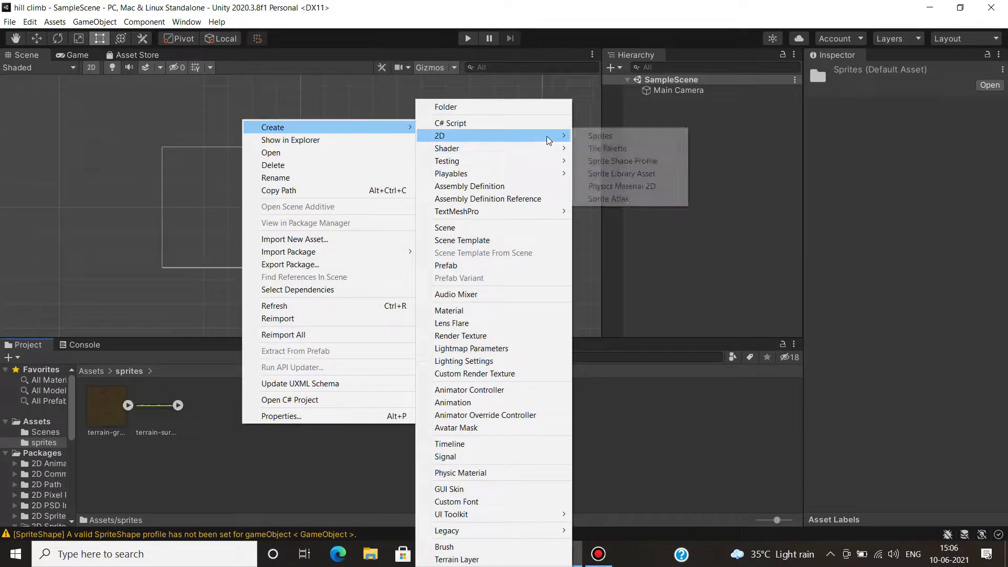
left_click(628, 164)
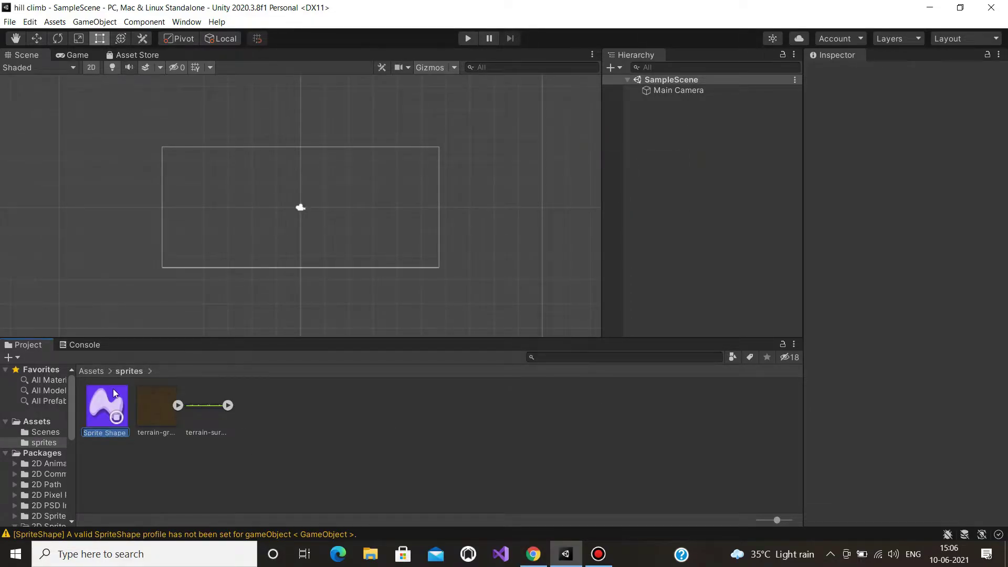
left_click(109, 400)
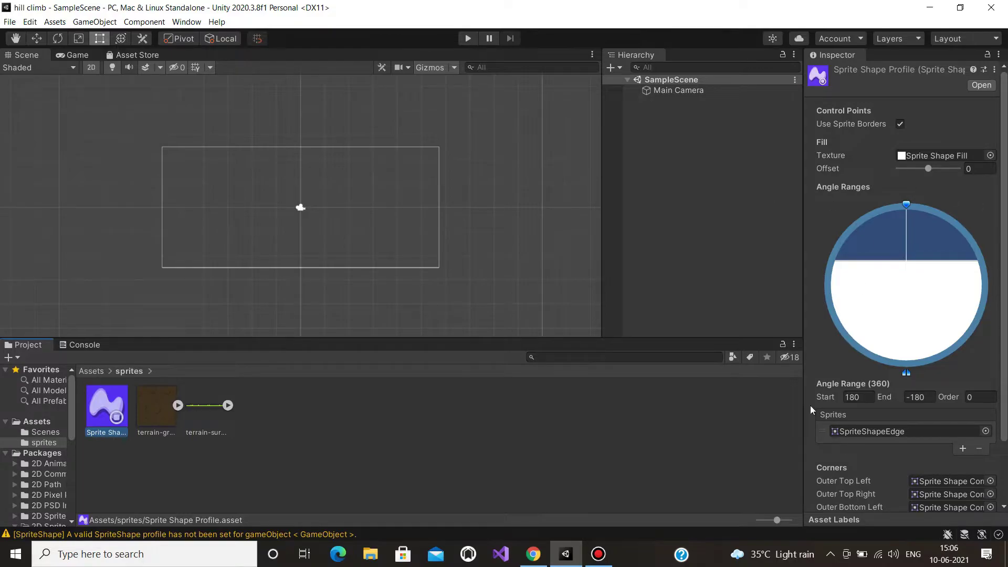
- Set the profile's Fill Texture to None
scroll(929, 308, "down", 3)
scroll(936, 343, "up", 3)
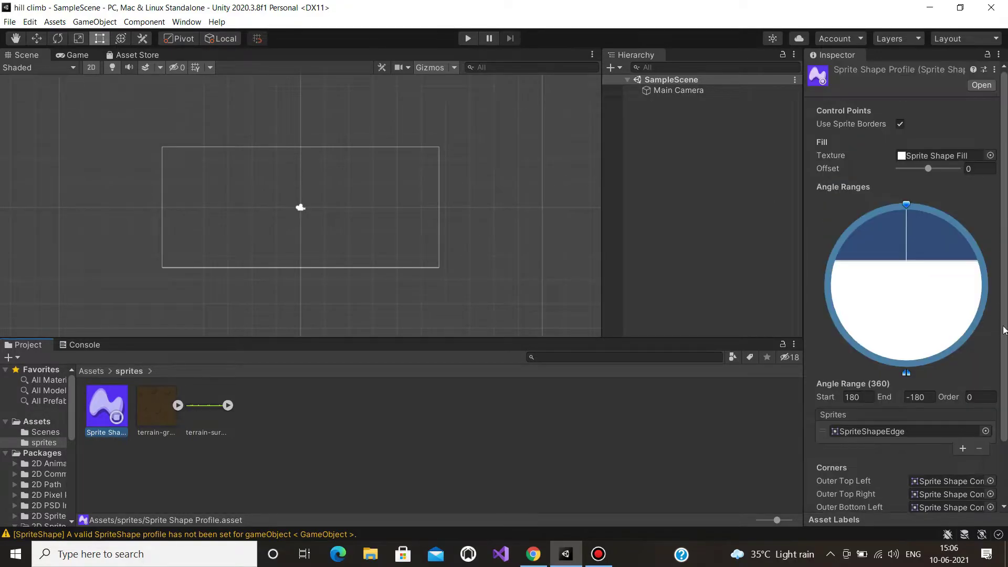
left_click(991, 155)
scroll(951, 222, "up", 5)
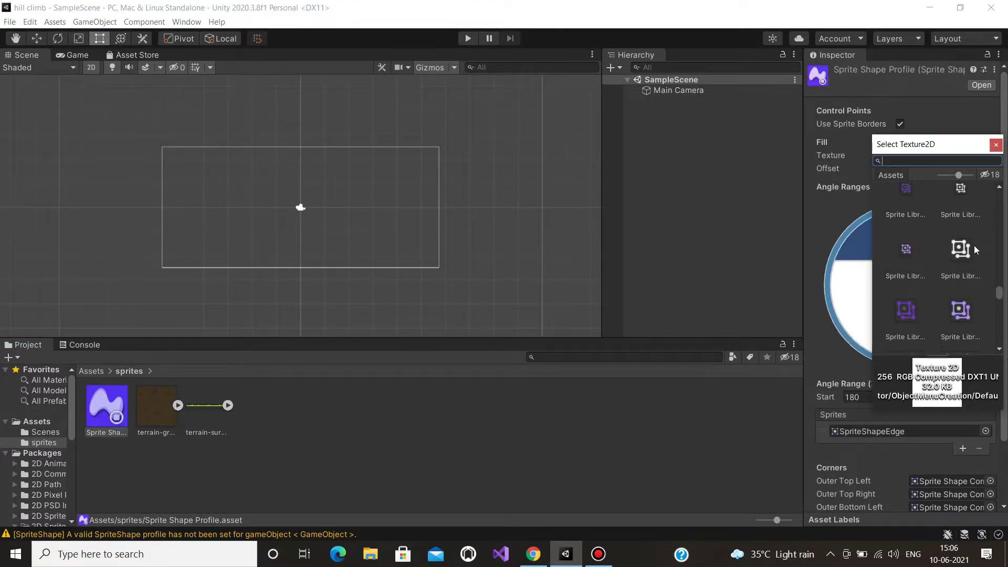
double_click(912, 204)
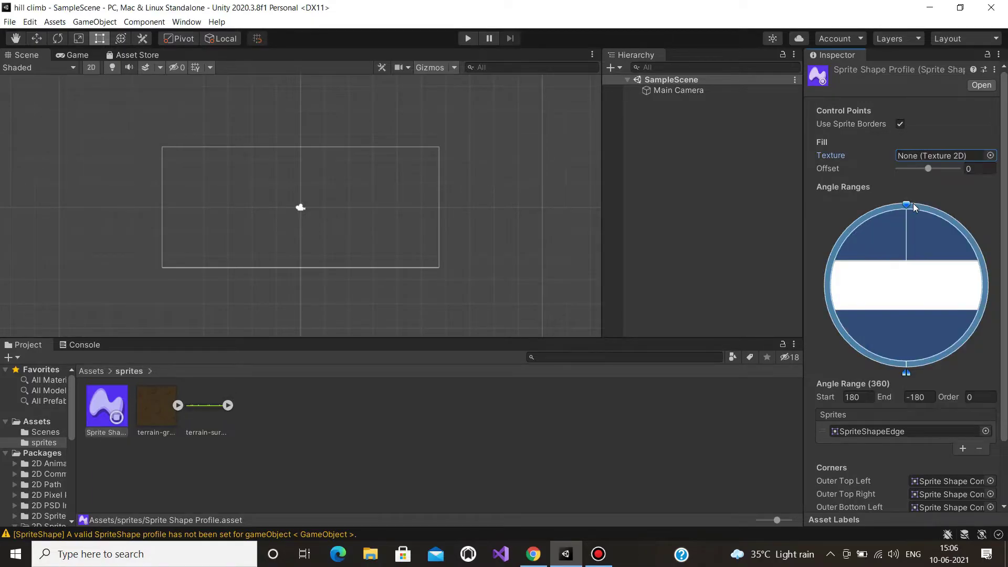
- Clear the angle range's edge sprite to None
scroll(911, 283, "down", 3)
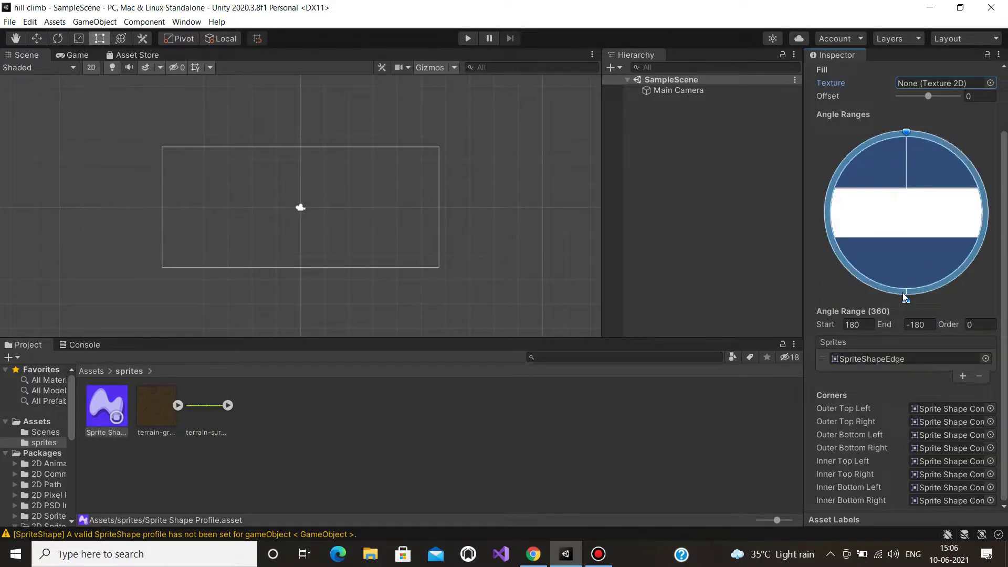
left_click(985, 358)
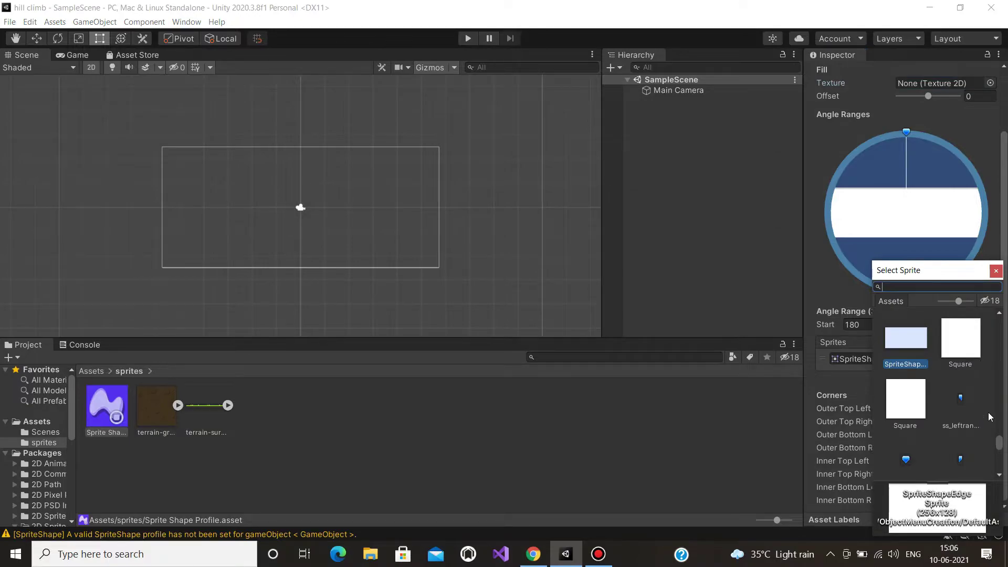
scroll(997, 446, "up", 10)
left_click(905, 330)
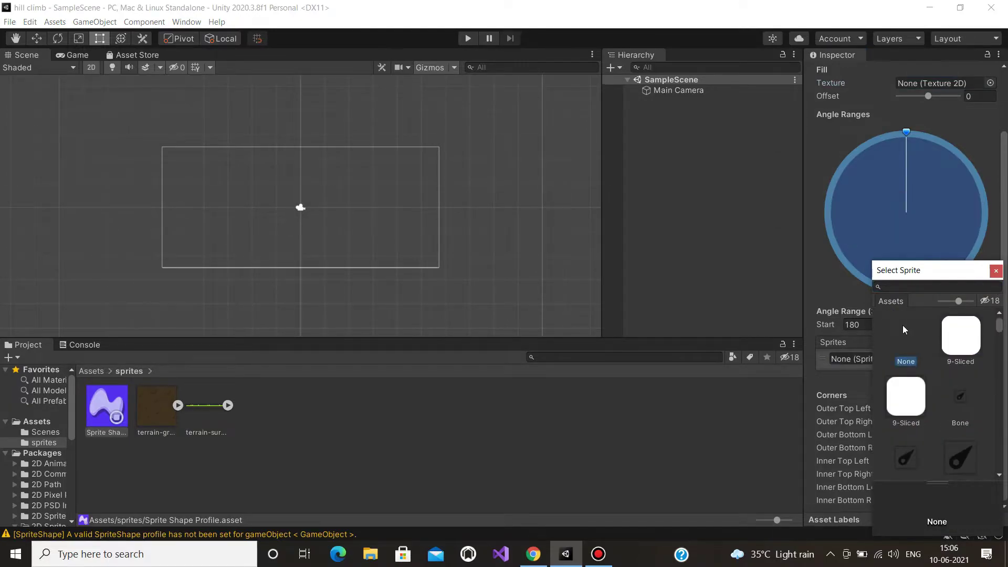
left_click(996, 270)
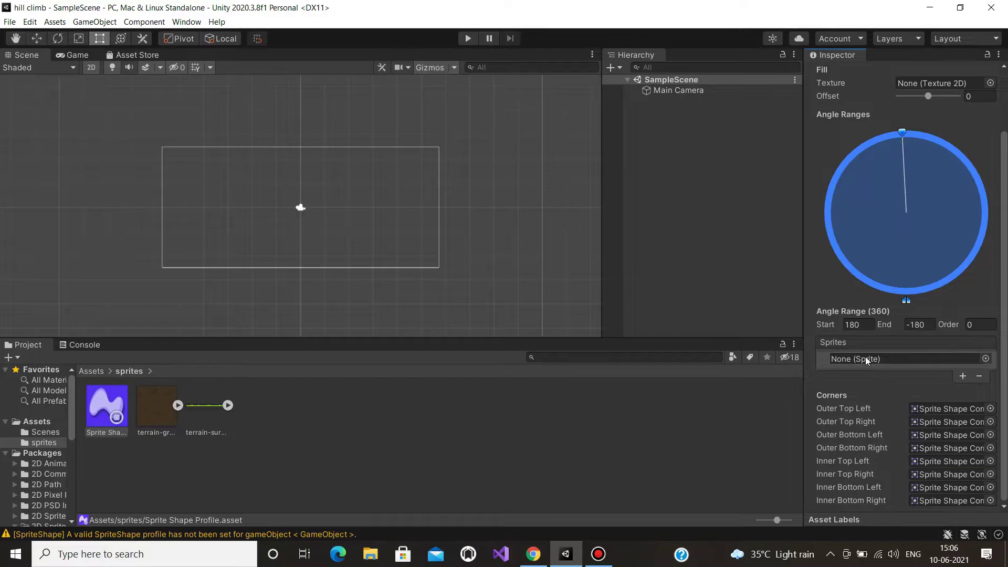
- Set the angle range to Start 22, End -22 and Order 7, a 44° span
left_click(861, 326)
key("BackSpace")
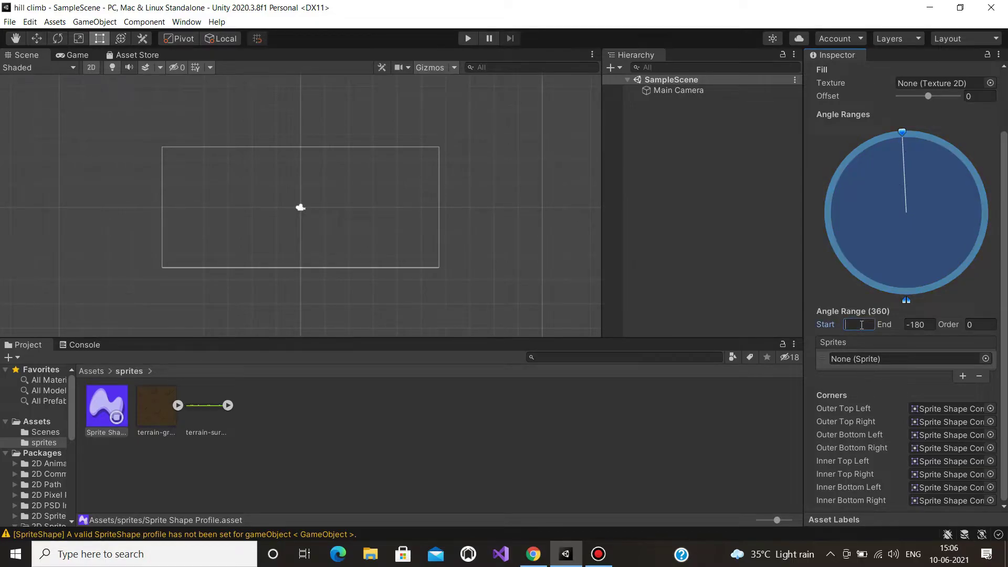
type("22")
left_click(922, 326)
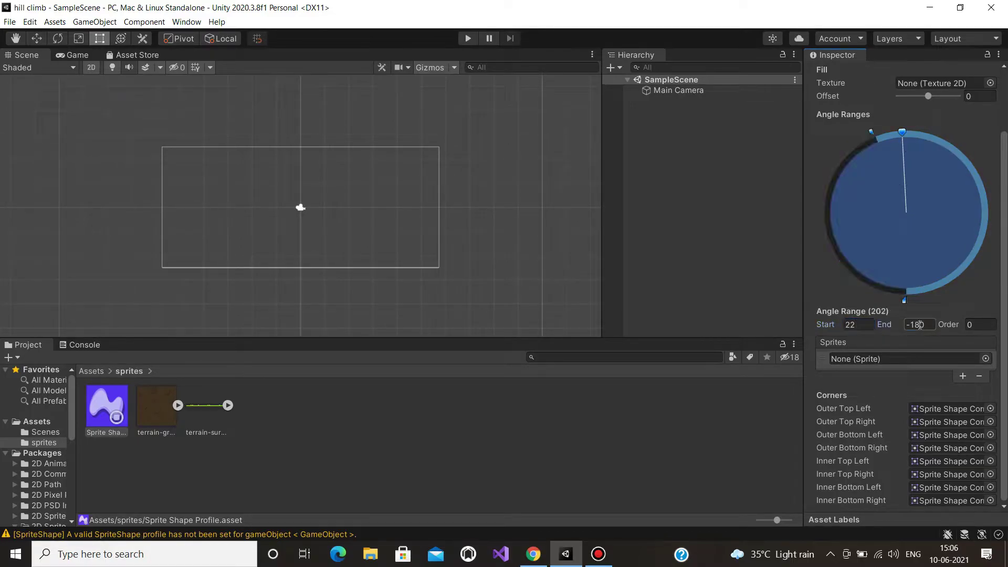
type("-2")
type("2")
left_click(977, 327)
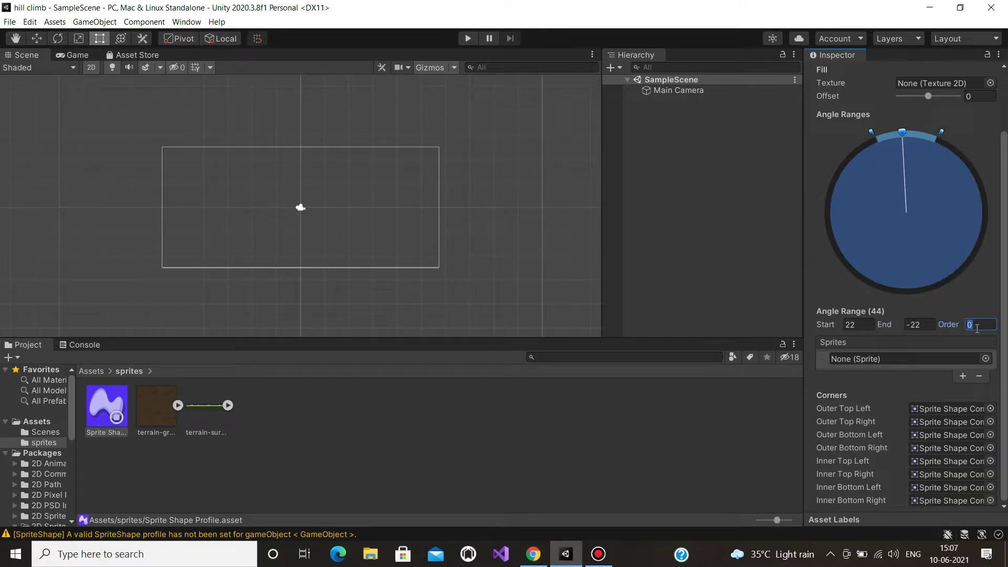
type("7")
- Set the four Outer corner sprites (Top Left, Top Right, Bottom Left, Bottom Right) to None
left_click(992, 409)
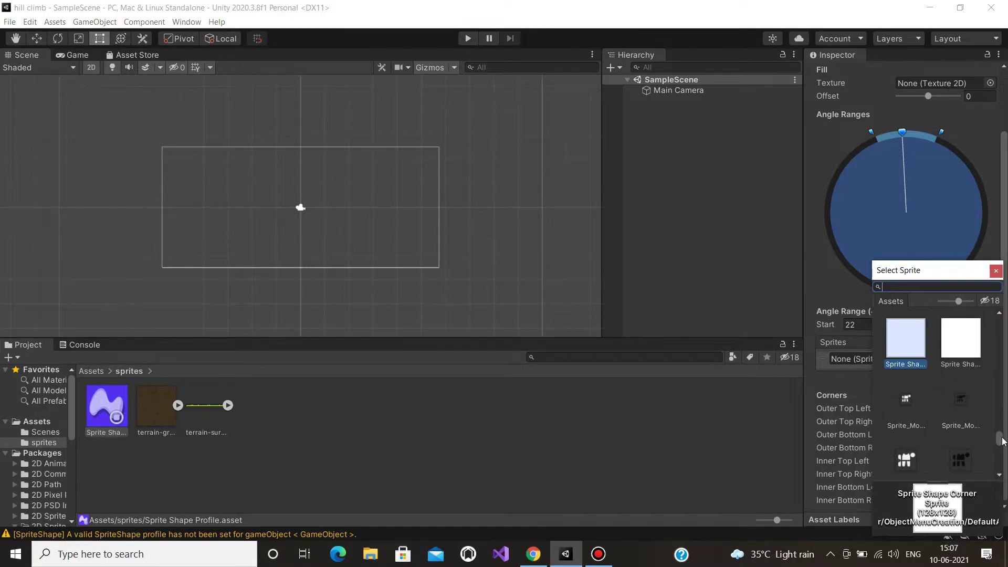
left_click_drag(1000, 440, 999, 320)
double_click(913, 339)
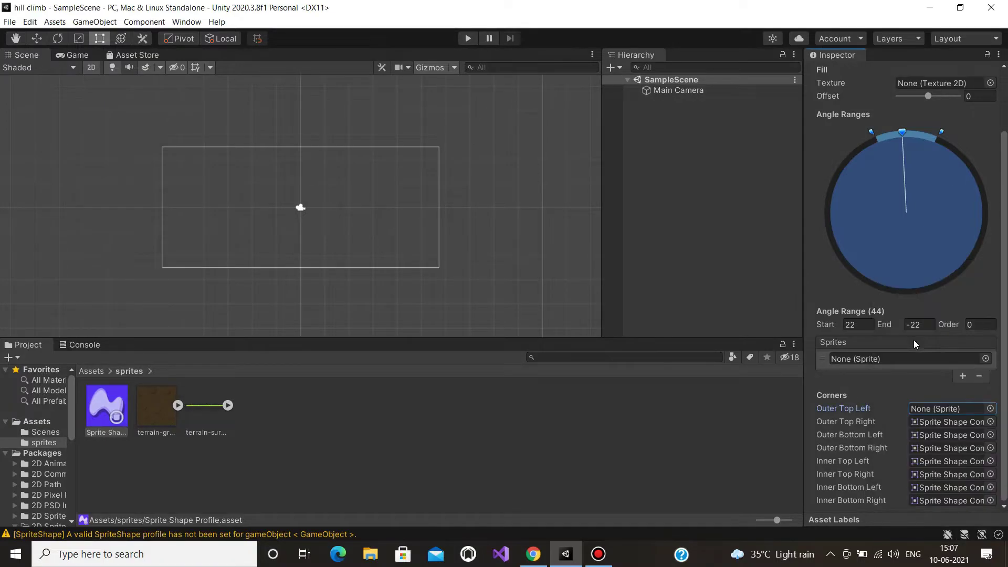
left_click(991, 421)
scroll(935, 399, "up", 1)
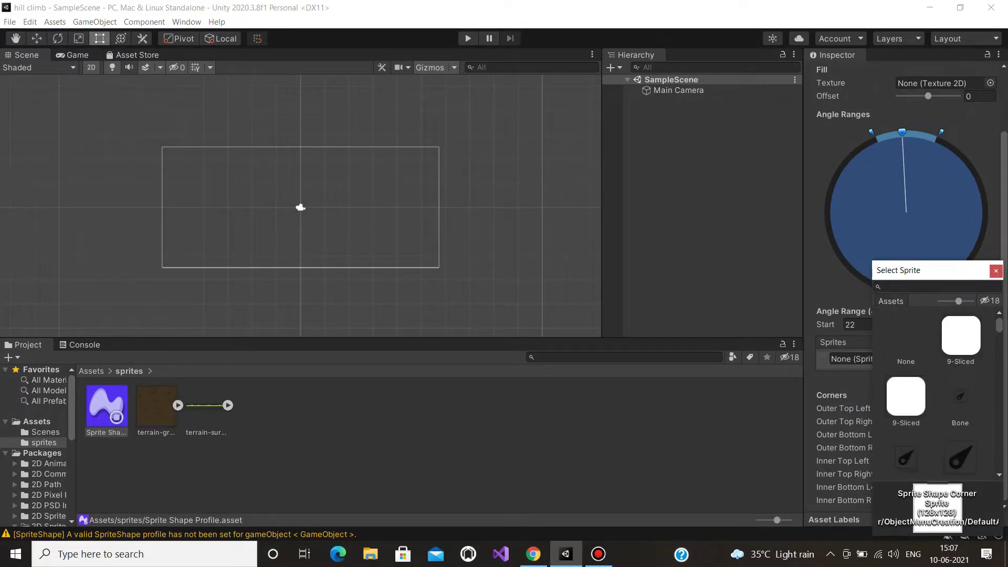
double_click(921, 333)
left_click(1000, 448)
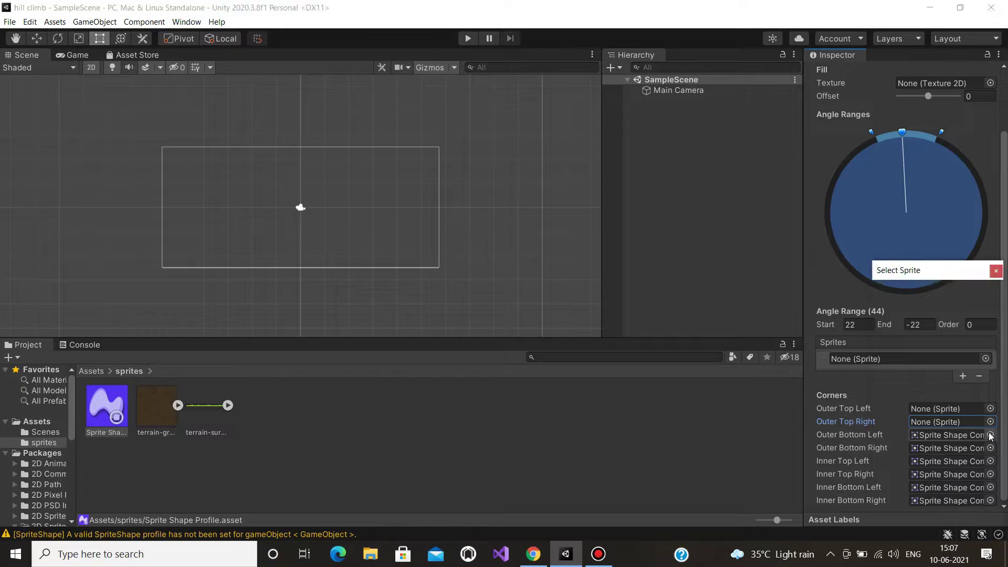
left_click_drag(1000, 447, 999, 320)
double_click(910, 338)
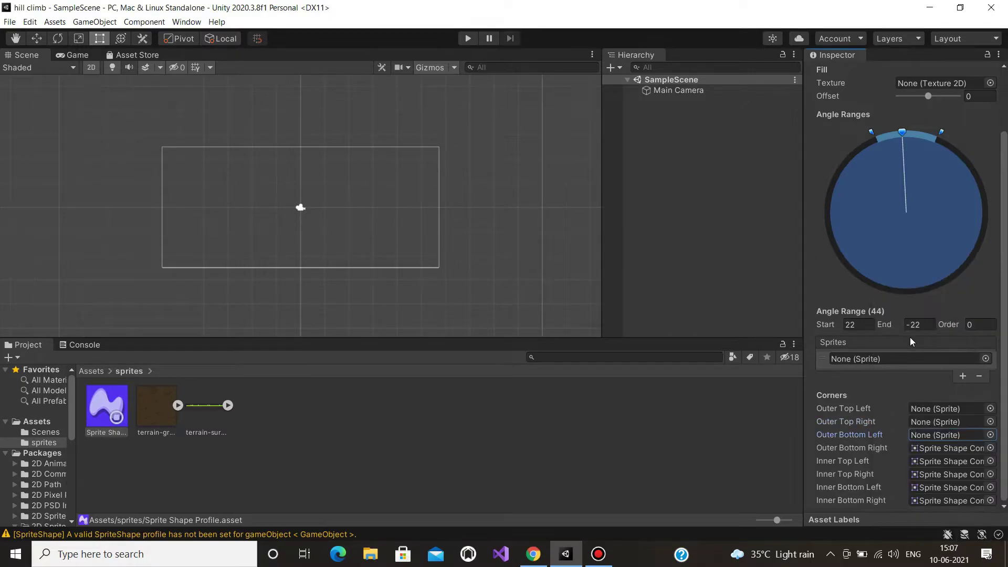
left_click(990, 448)
scroll(945, 368, "up", 5)
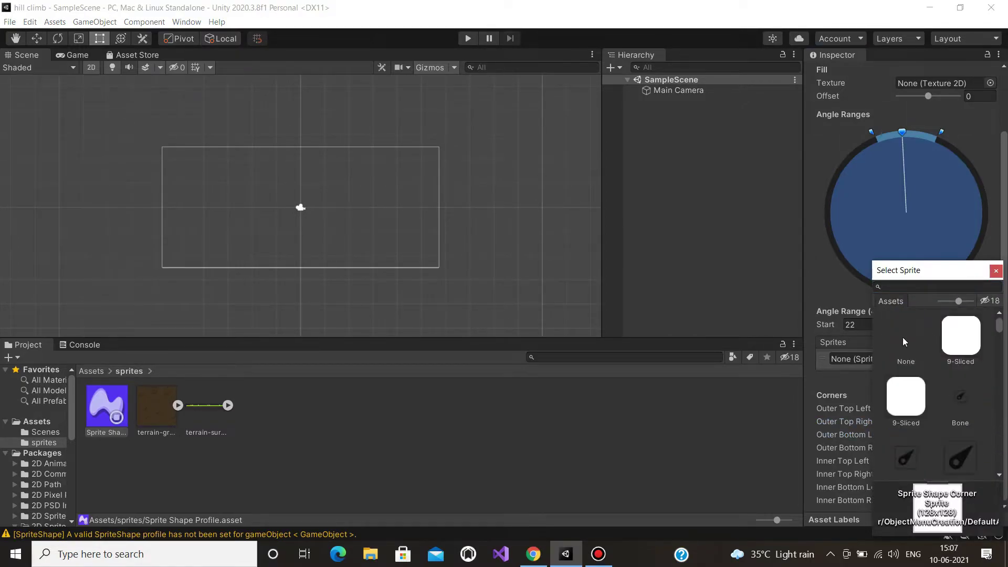
double_click(907, 337)
- Set the Inner corner sprites to None and close the sprite picker
left_click(991, 462)
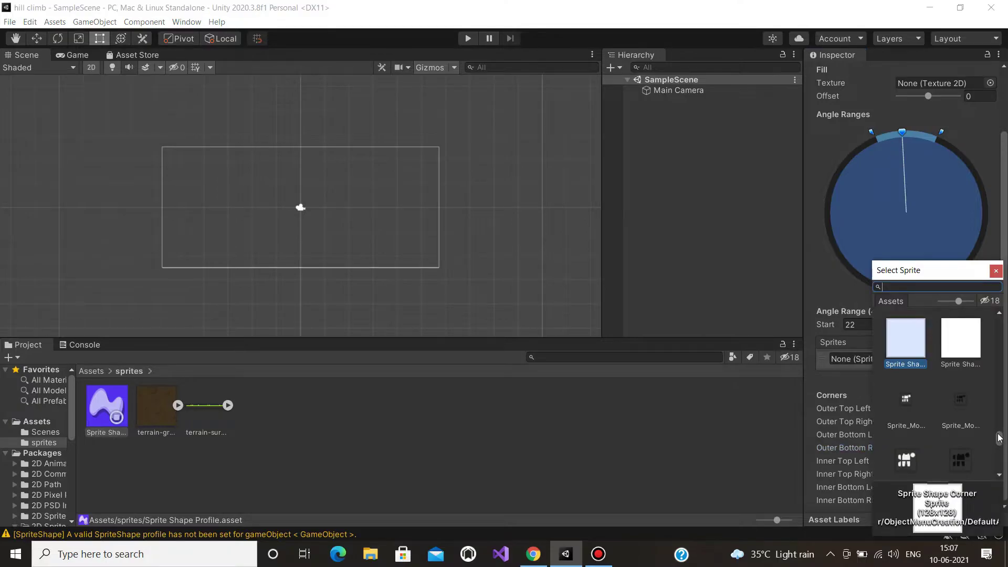
left_click_drag(999, 439, 1000, 332)
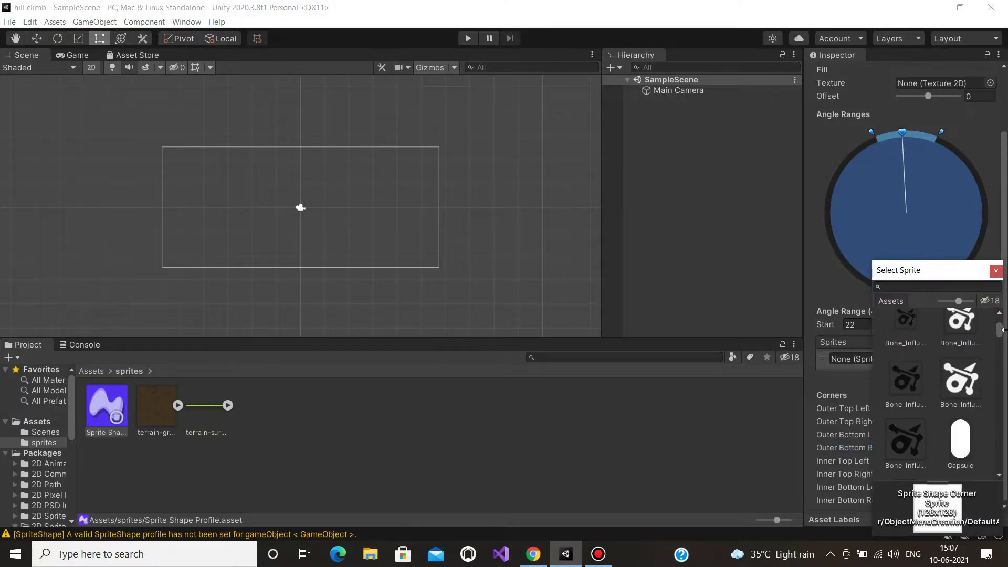
scroll(1004, 333, "up", 3)
double_click(908, 341)
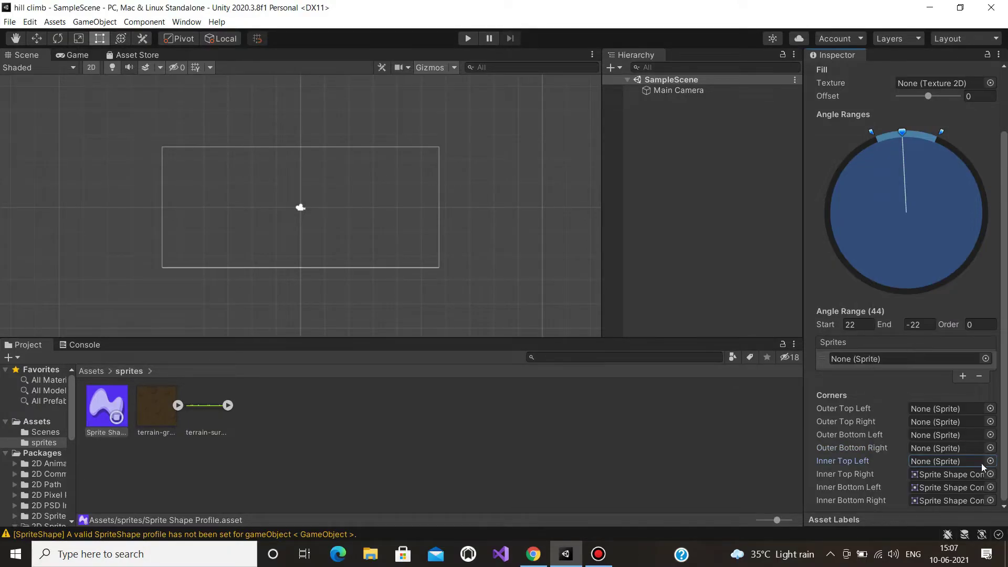
left_click(990, 475)
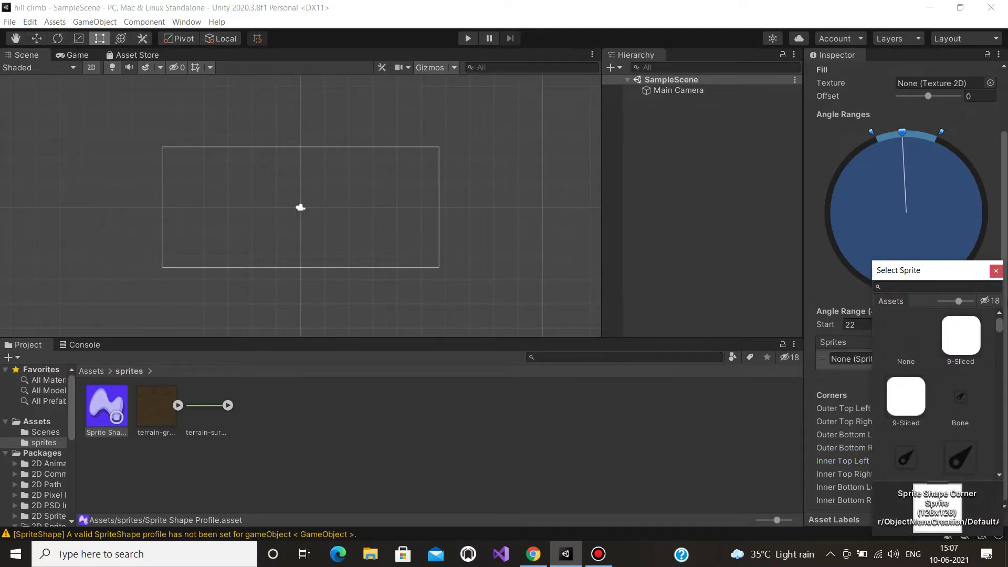
double_click(916, 340)
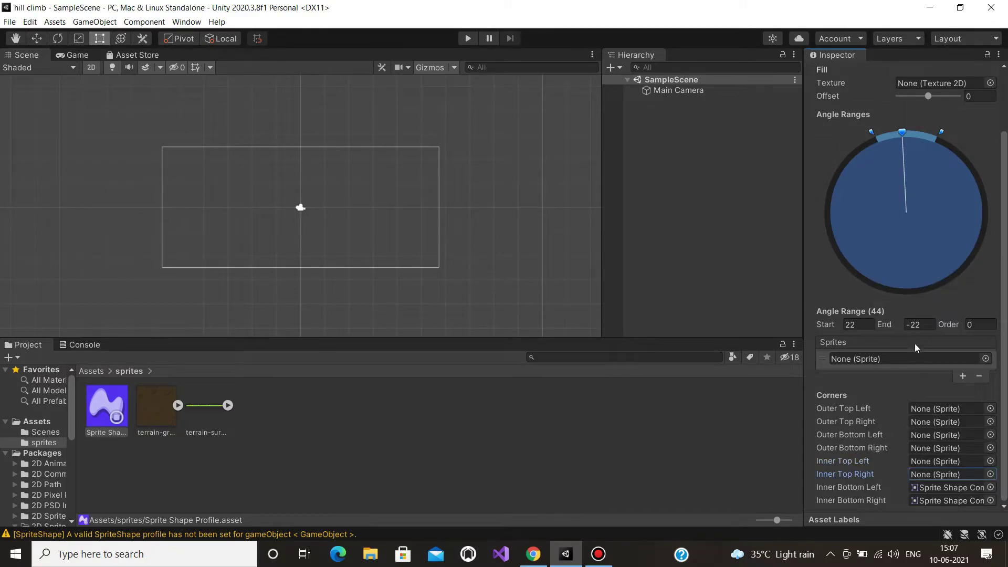
left_click(991, 487)
scroll(940, 368, "up", 3)
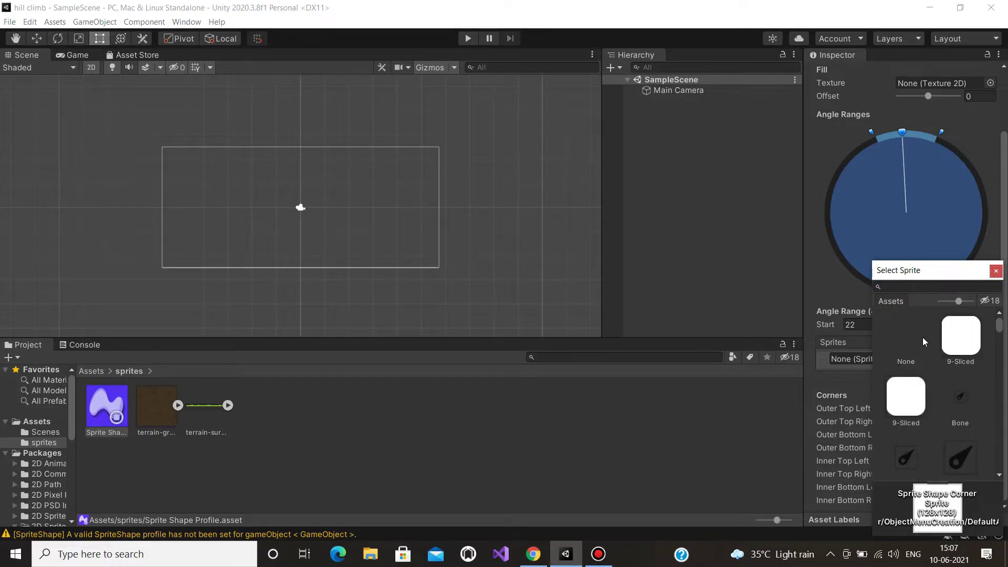
double_click(896, 344)
left_click(991, 501)
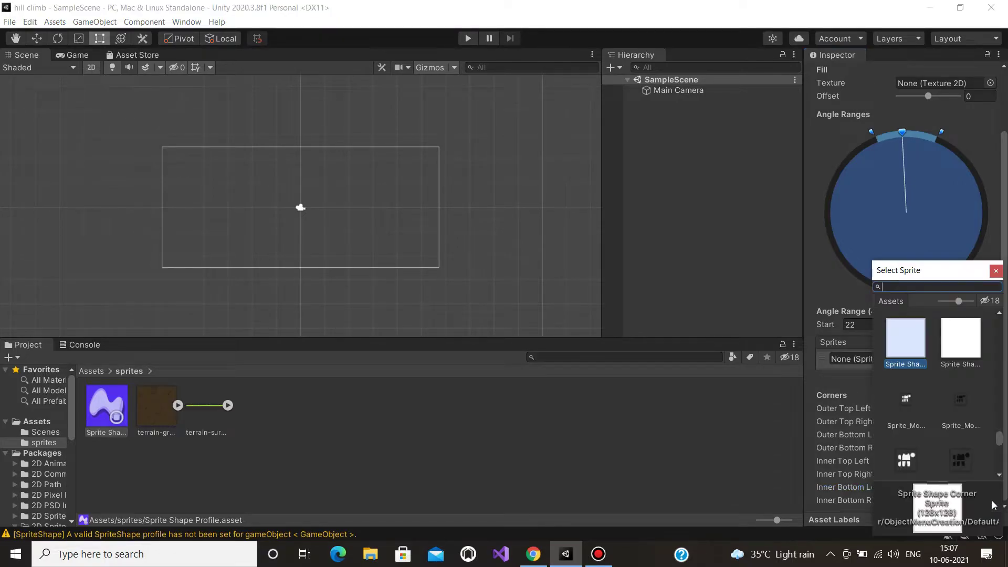
double_click(904, 327)
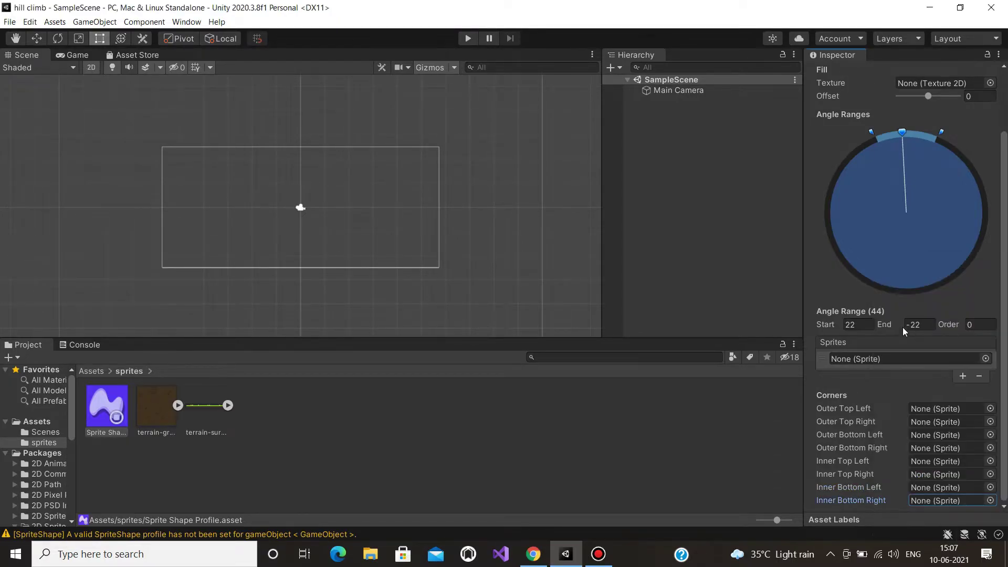
- Preview terrain-ground and assign it as the profile's Fill Texture
left_click(700, 465)
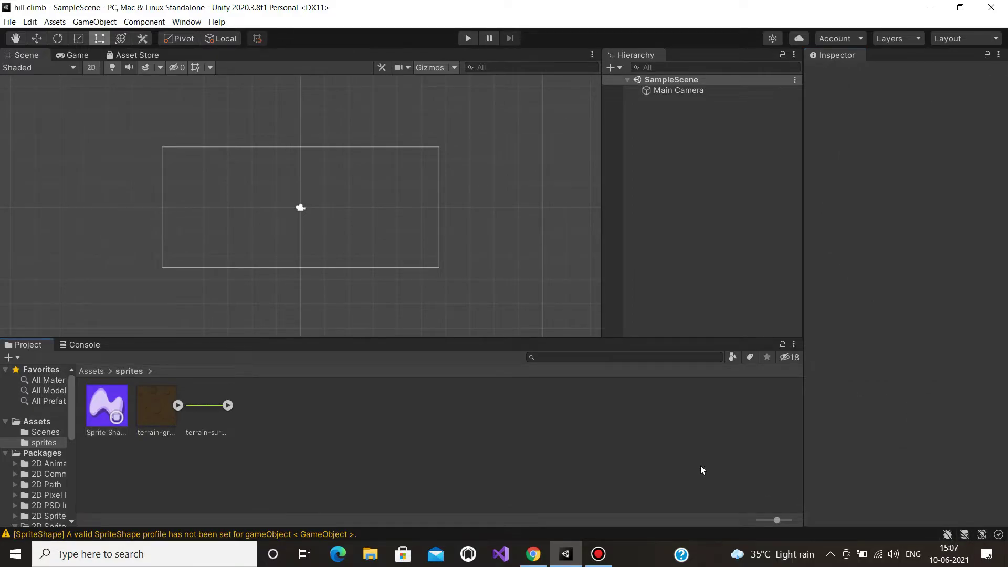
left_click(112, 408)
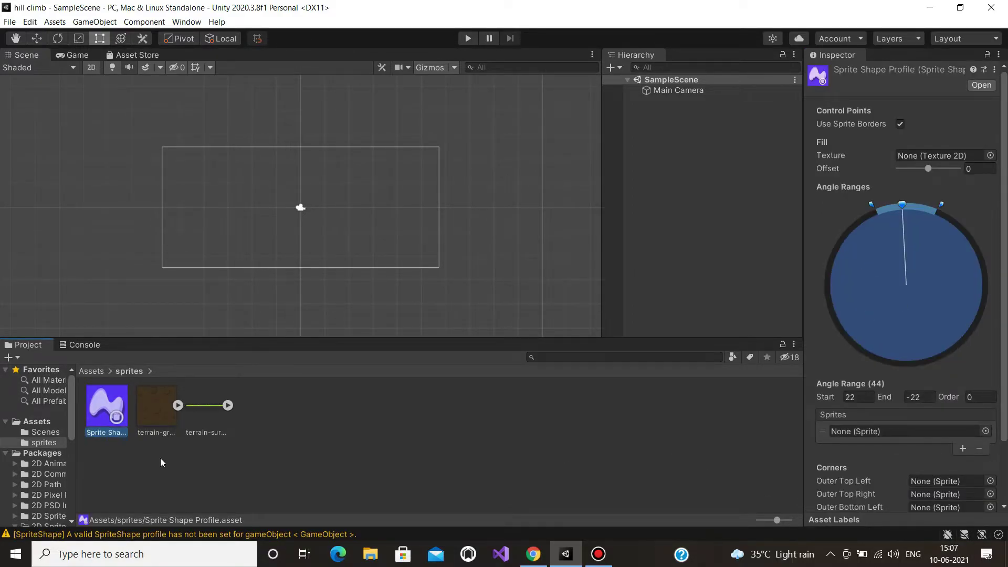
double_click(156, 408)
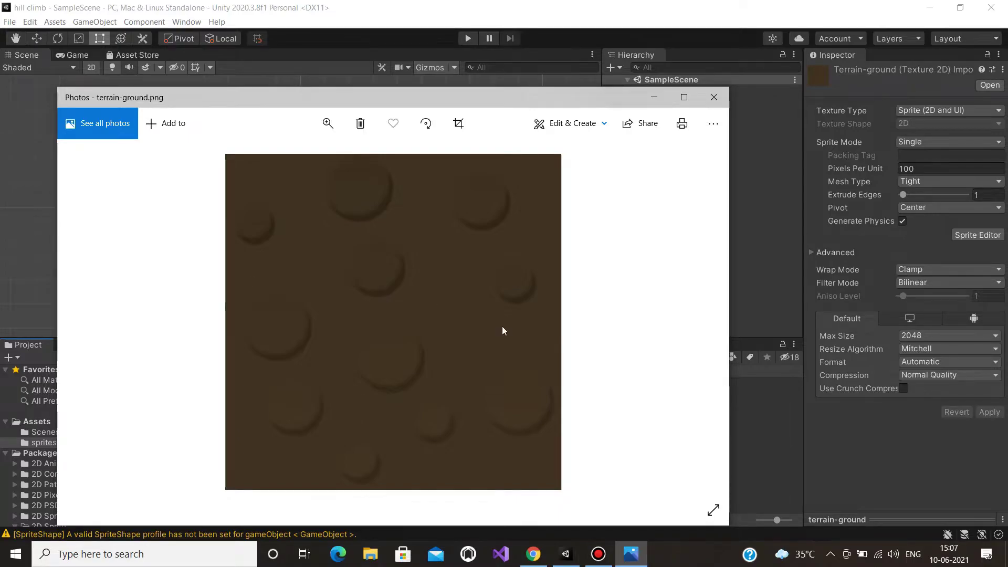
left_click(714, 98)
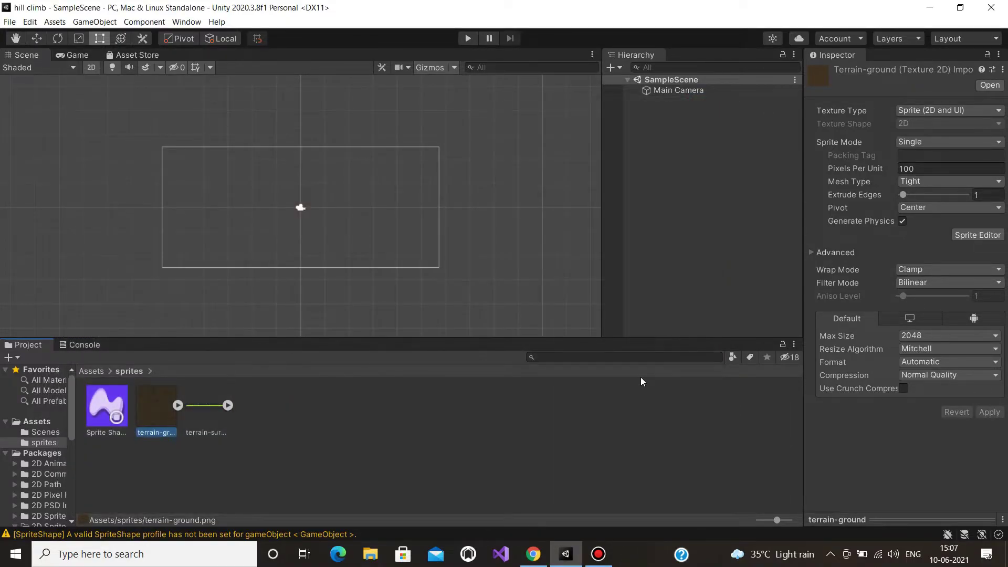
left_click(112, 415)
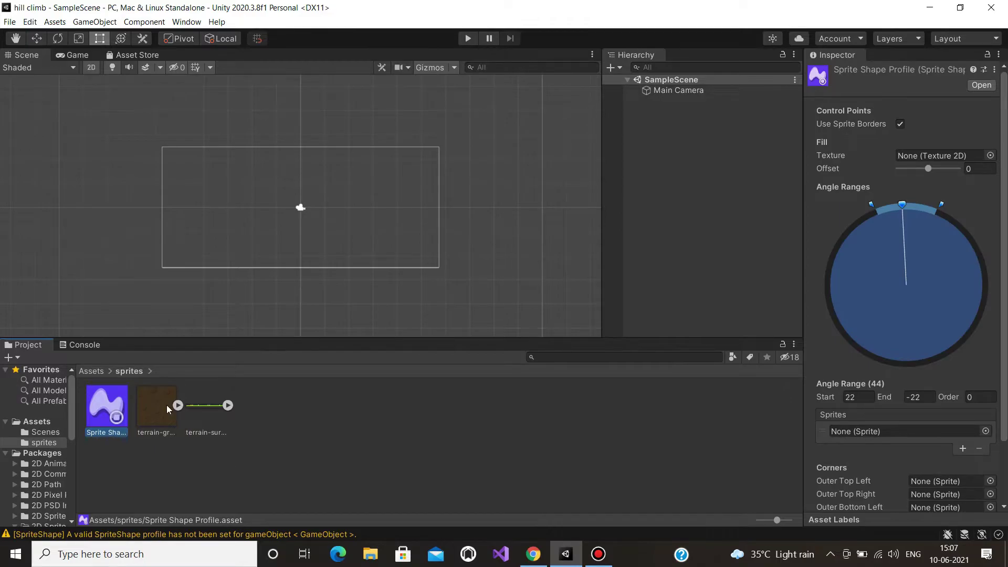
left_click_drag(160, 407, 935, 156)
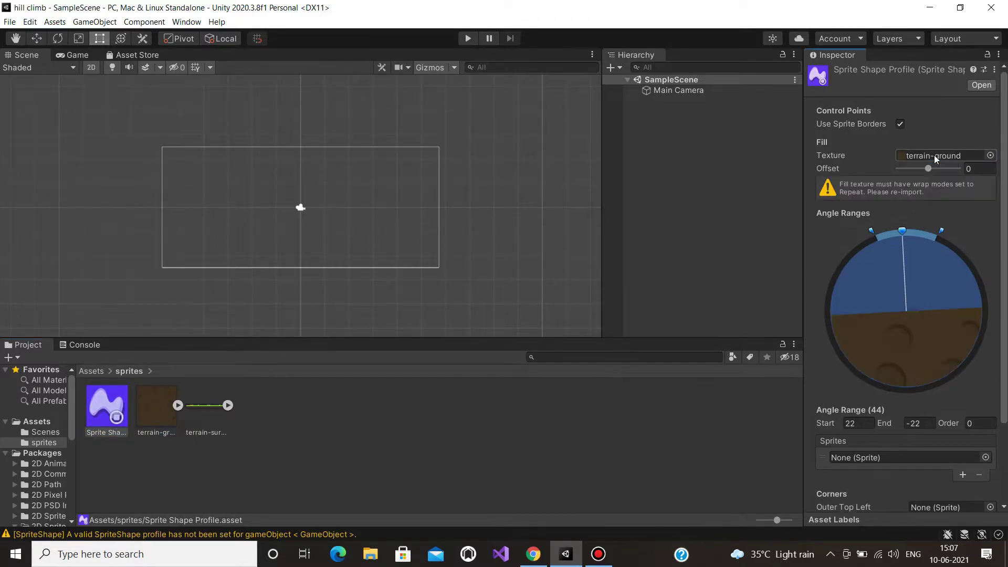
- Add a new angle range on the wheel and preview the terrain-surface image
left_click_drag(840, 275, 983, 319)
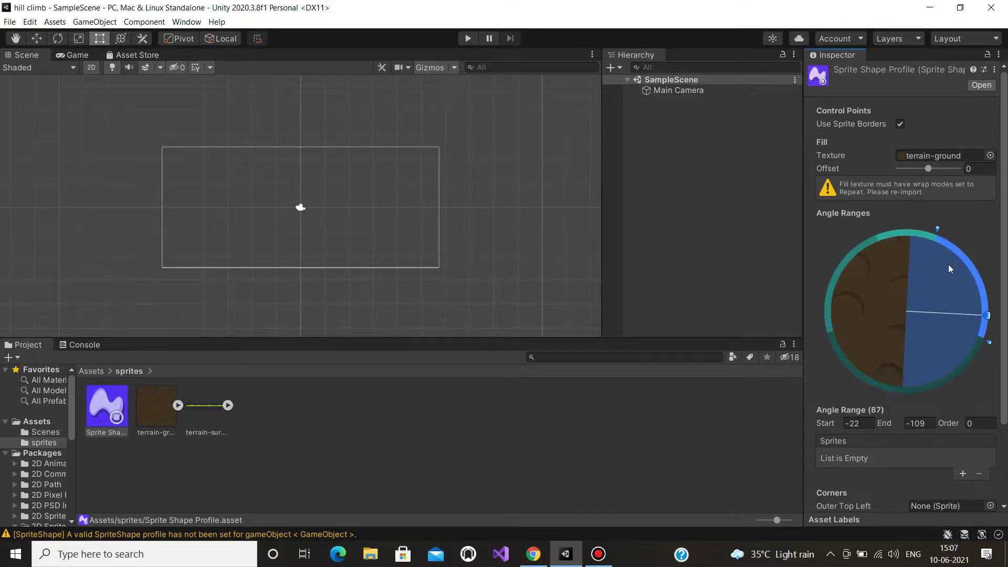
left_click(907, 235)
double_click(207, 399)
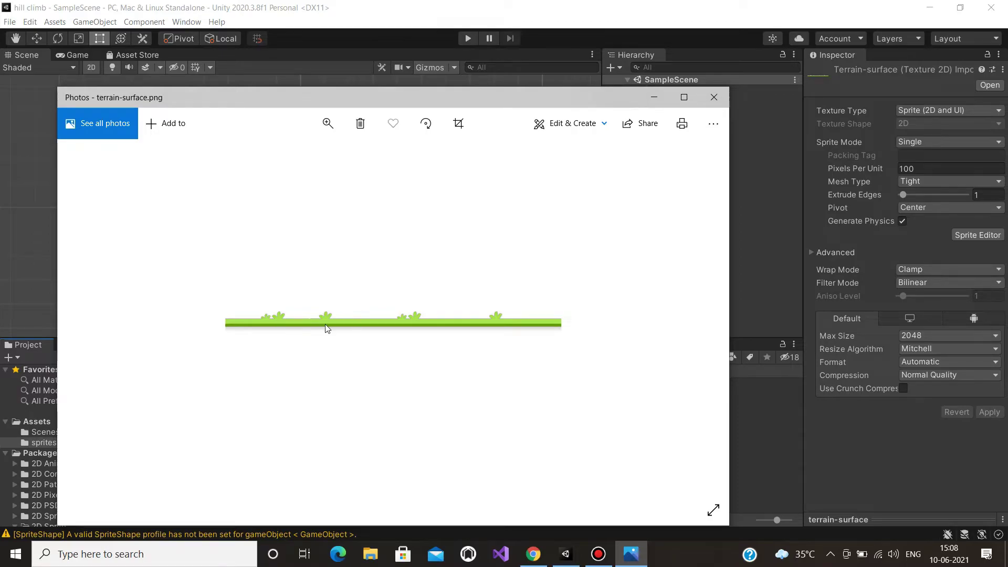
left_click(713, 96)
left_click(116, 410)
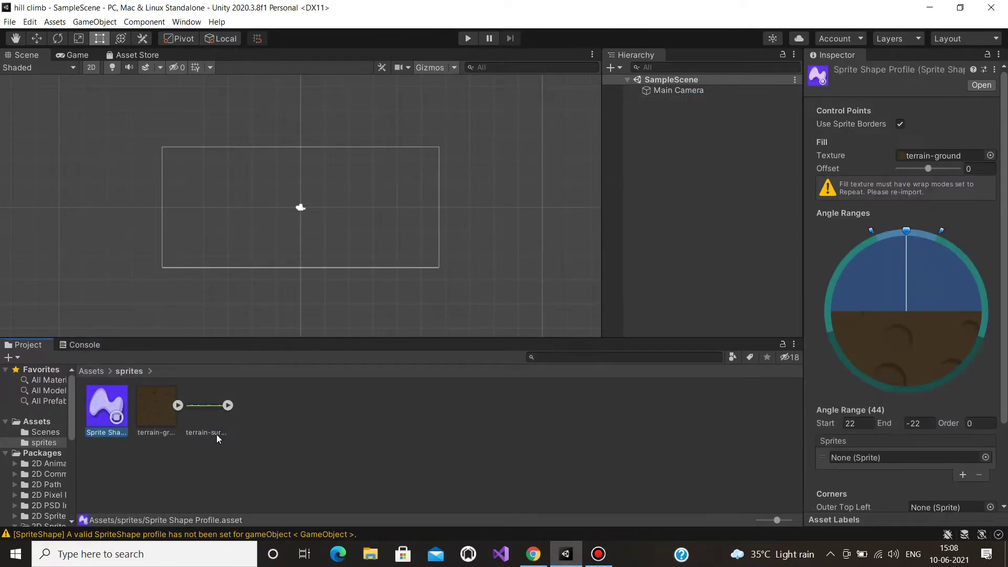
- Assign terrain-surface to the top angle range and a new left range
left_click(894, 235)
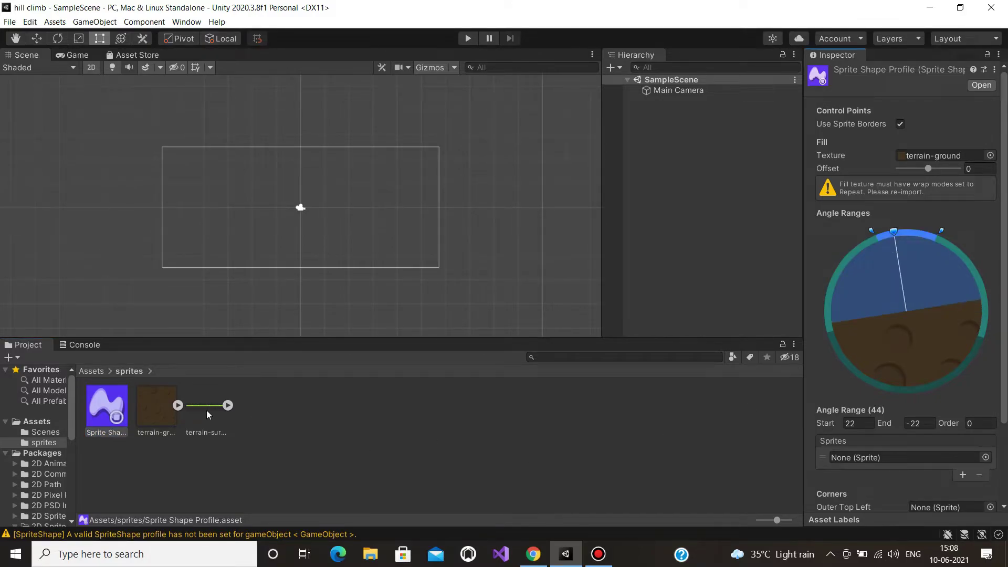
left_click_drag(208, 411, 867, 459)
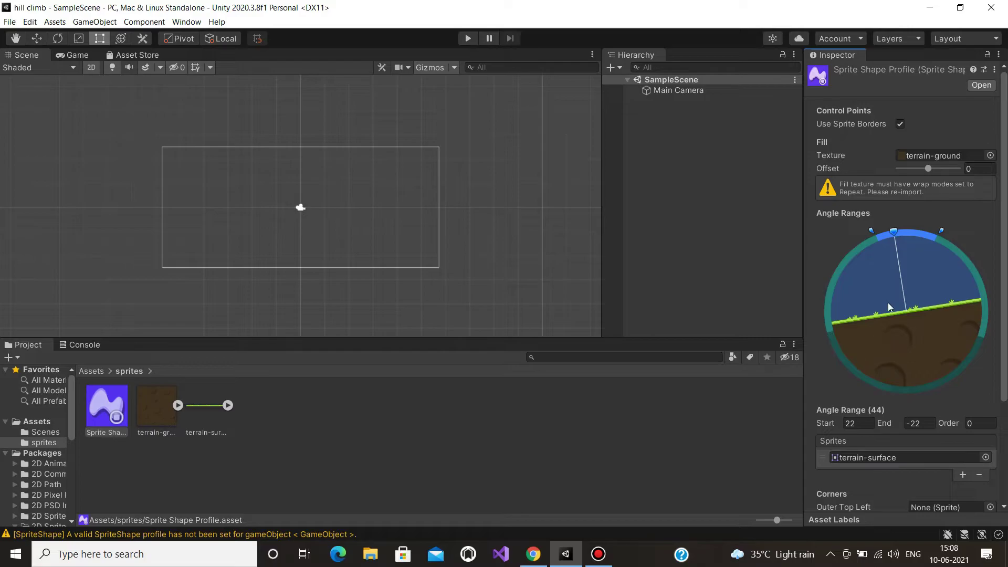
left_click(857, 283)
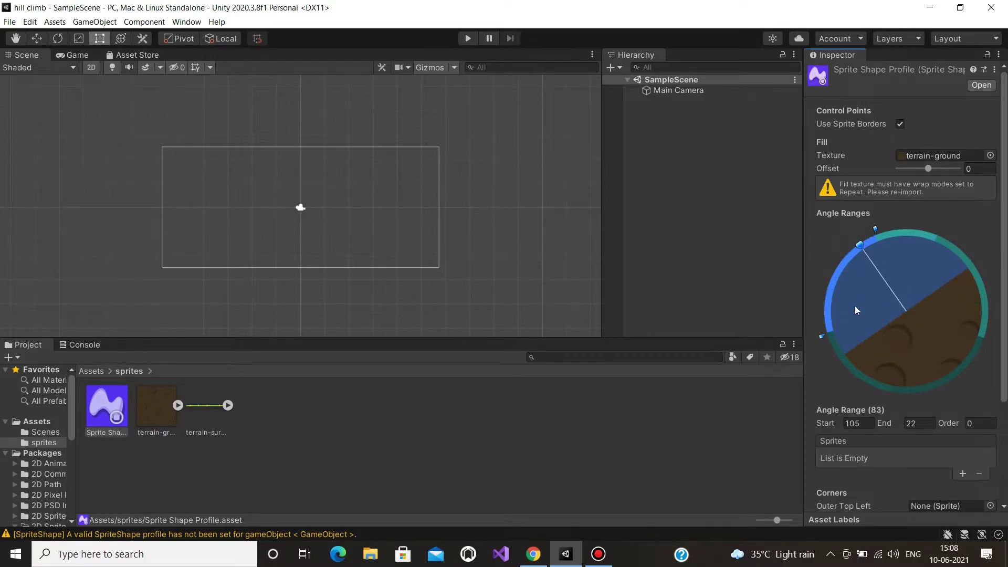
left_click(965, 473)
mouse_move(206, 407)
left_mouse_down()
mouse_move(245, 450)
mouse_move(879, 460)
left_mouse_up()
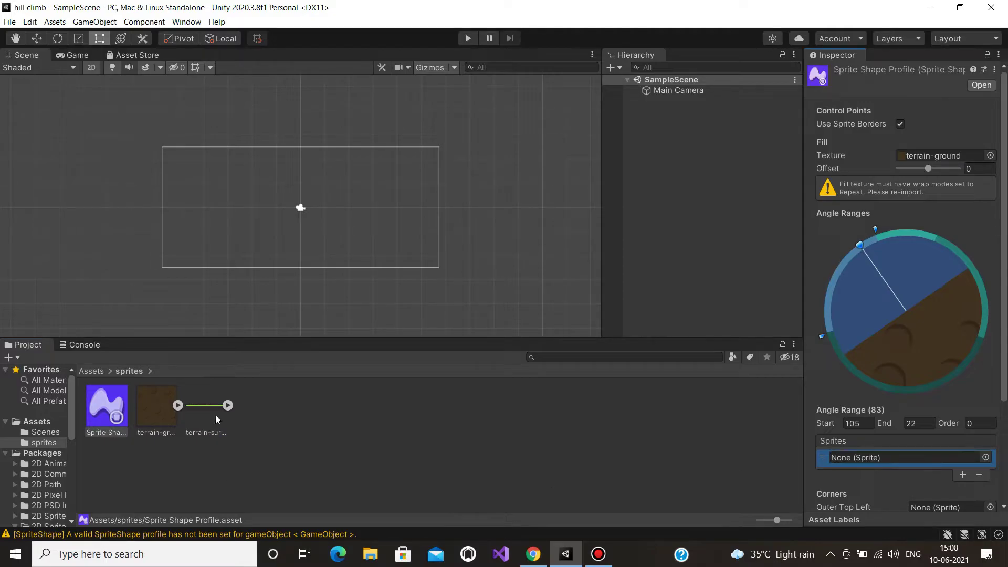
left_click_drag(218, 419, 864, 462)
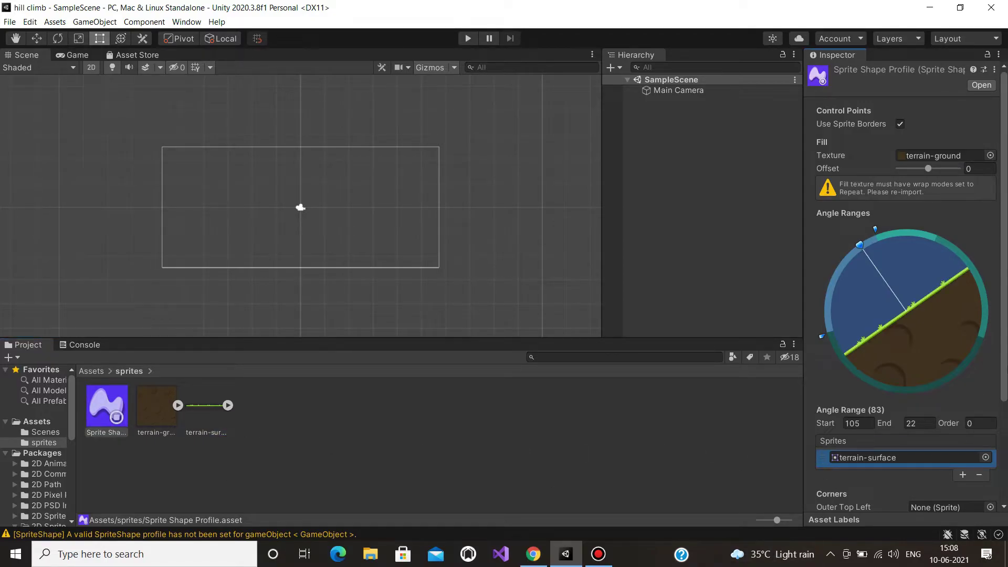
- Give the right-side angle range a sprite slot holding terrain-surface
left_click(949, 244)
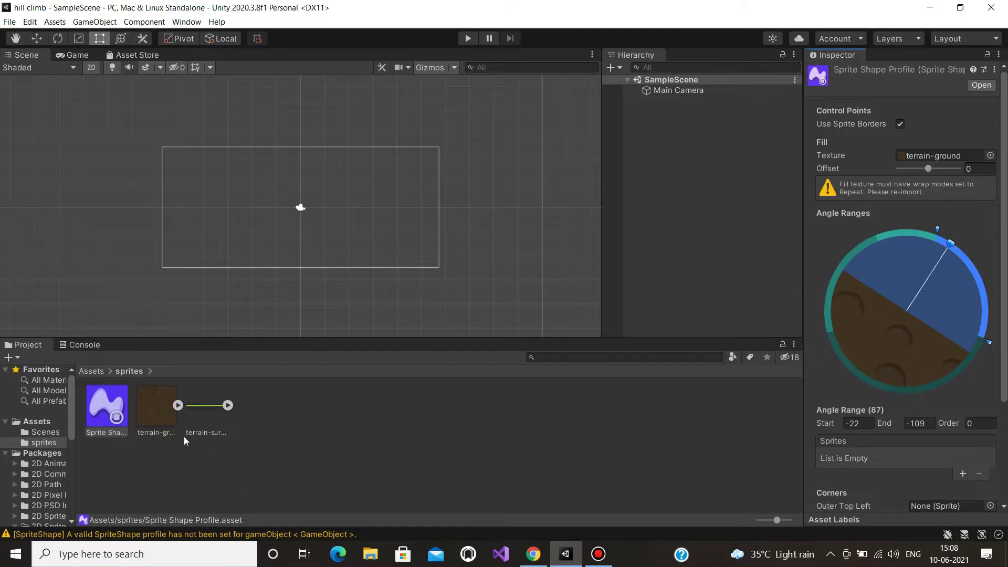
left_click(212, 412)
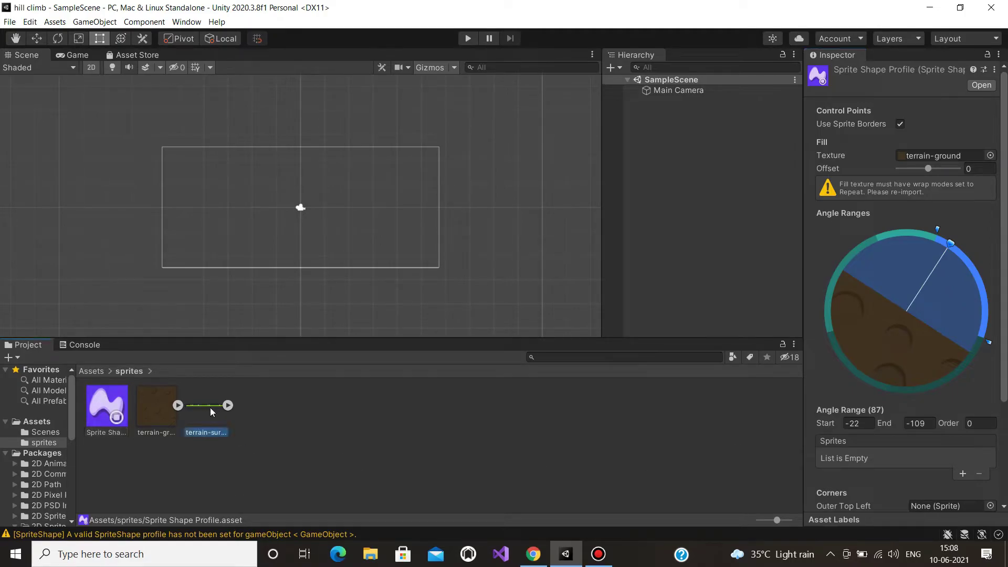
left_click_drag(211, 413, 889, 461)
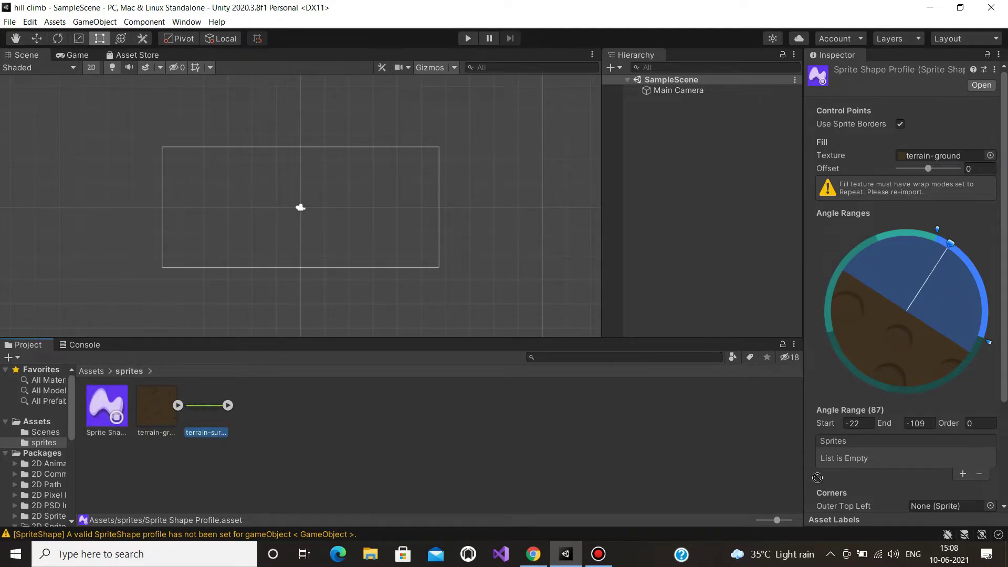
left_click(964, 474)
left_click_drag(222, 417, 903, 457)
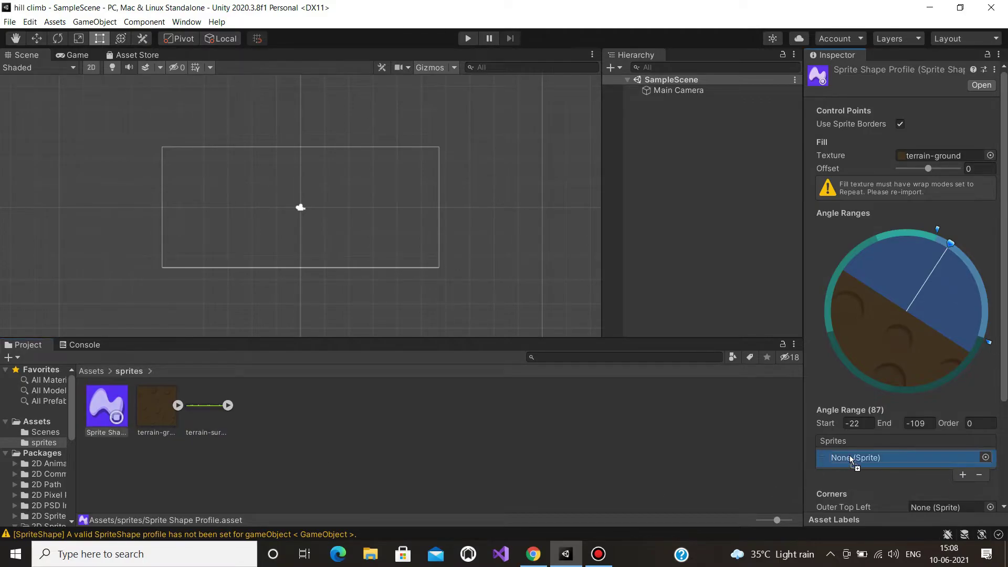
- Add another angle range at the lower left and deselect the profile
left_click(903, 236)
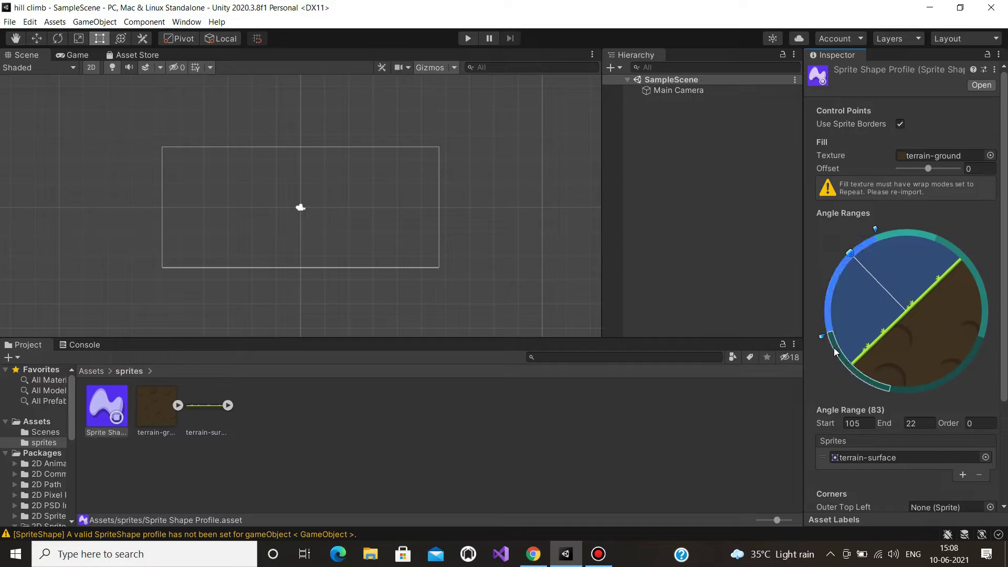
mouse_move(820, 334)
left_mouse_down()
mouse_move(890, 394)
mouse_move(986, 306)
left_mouse_up()
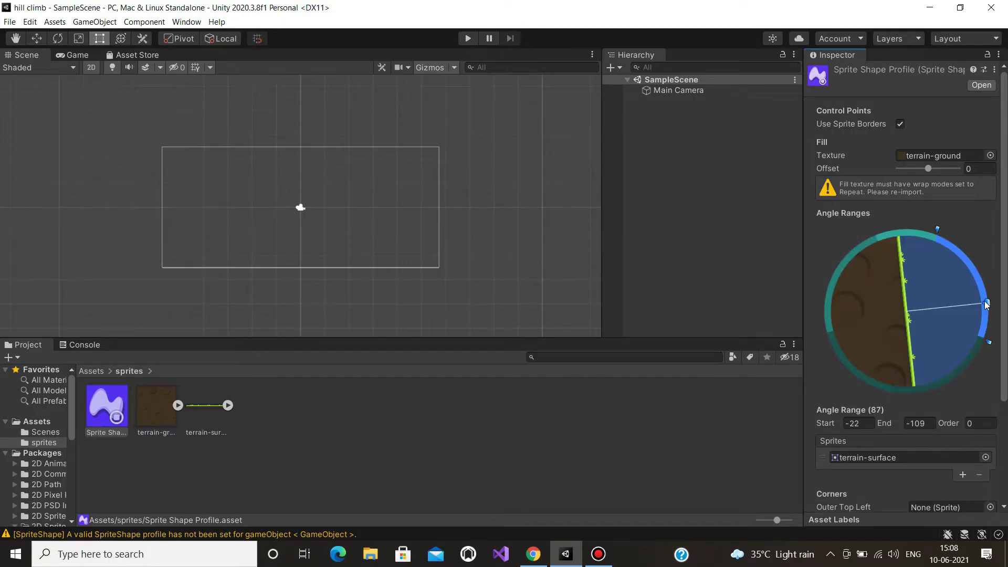
left_click(890, 237)
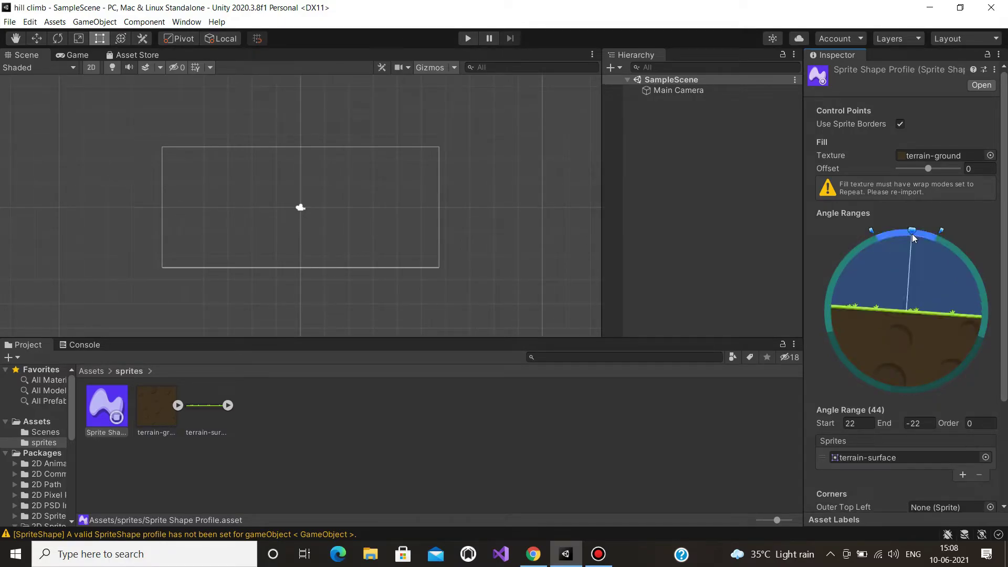
left_click(544, 477)
- Create an empty GameObject named road and bring up its Add Component list
right_click(684, 138)
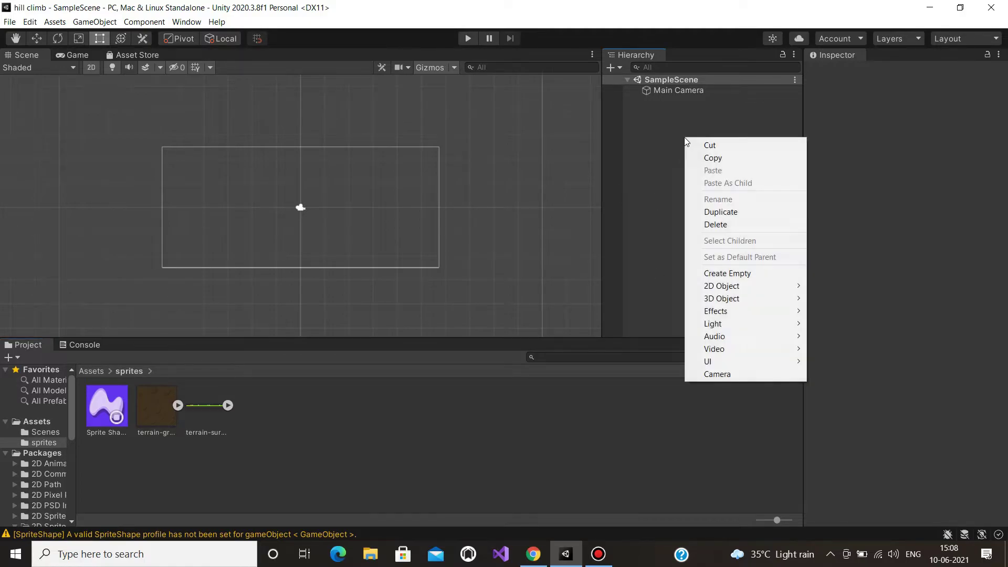
left_click(728, 273)
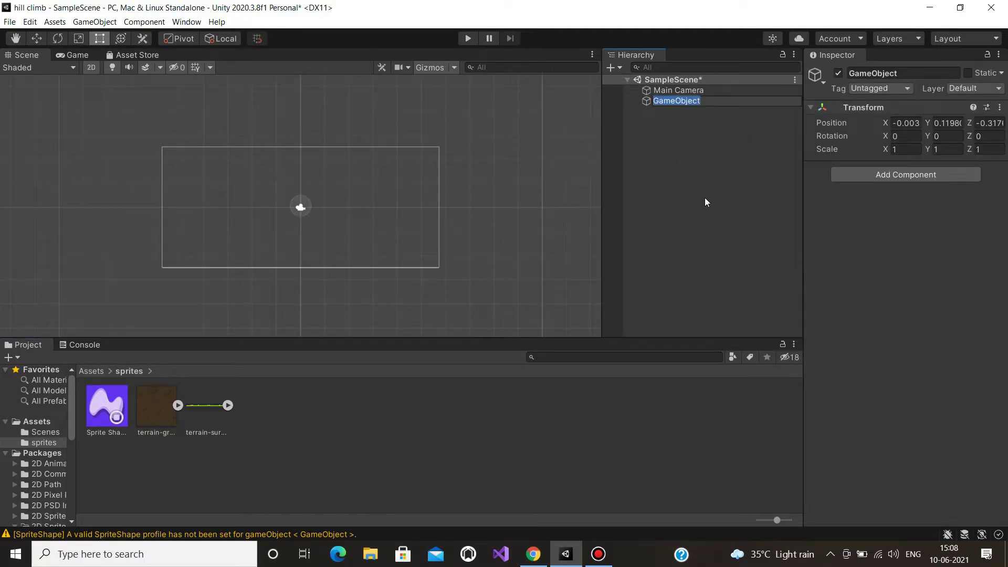
key("BackSpace")
type("road")
left_click(703, 202)
left_click(676, 102)
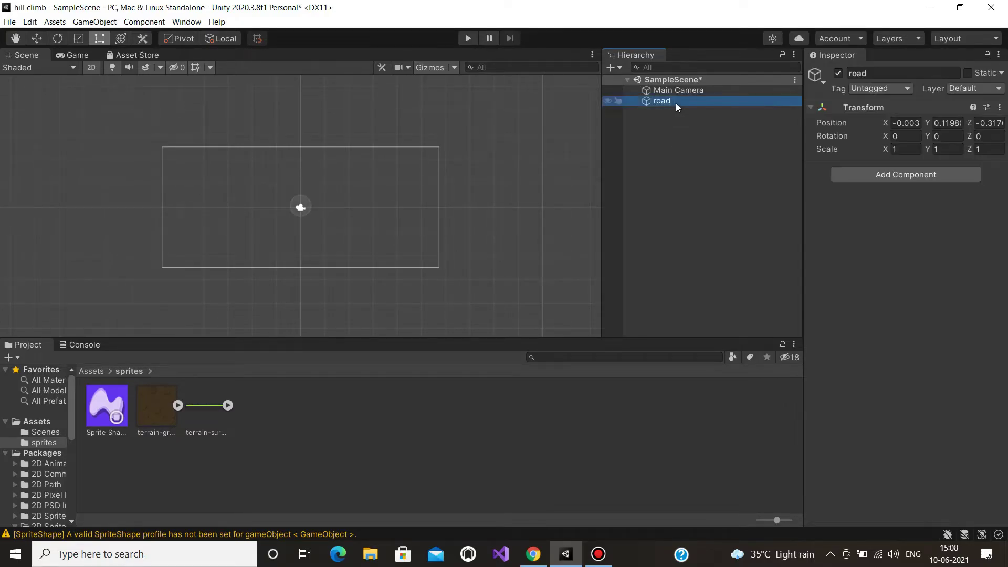
left_click(899, 175)
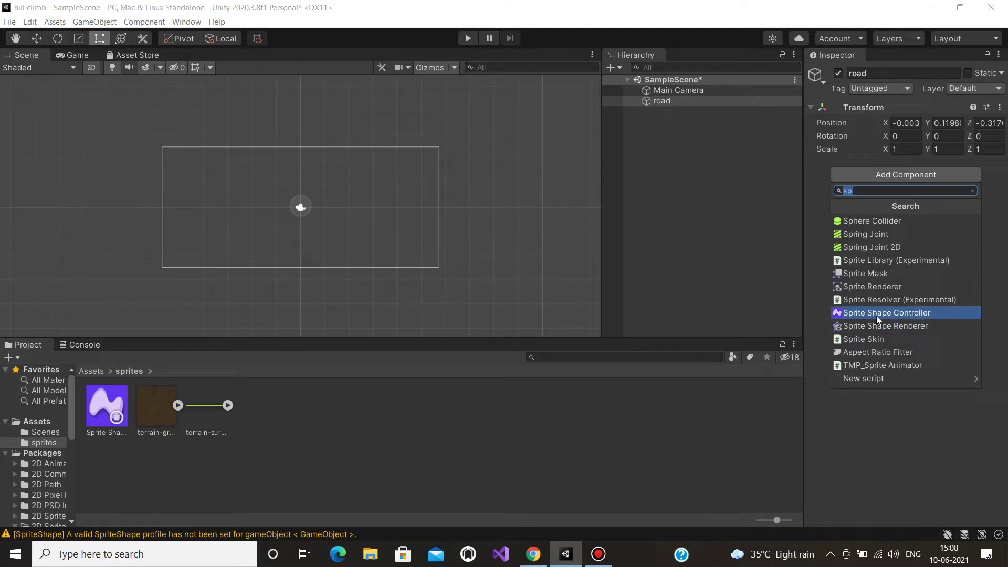
key("BackSpace")
type("s")
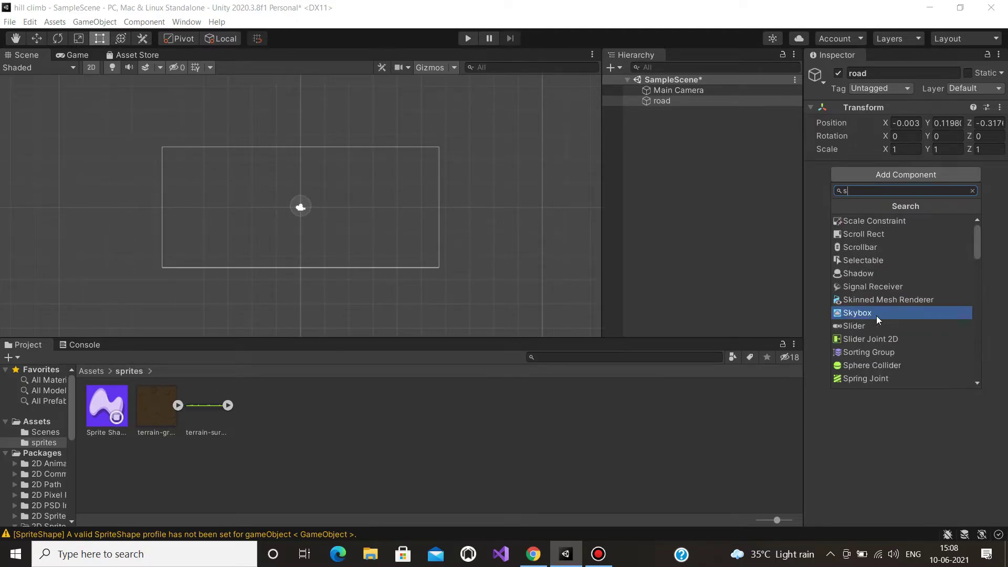
type("pr")
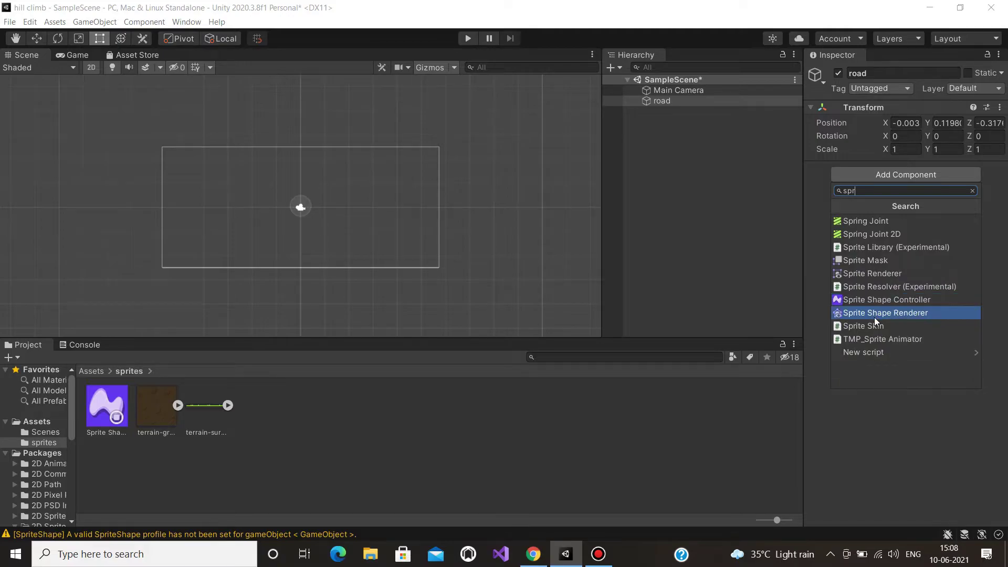
left_click(868, 300)
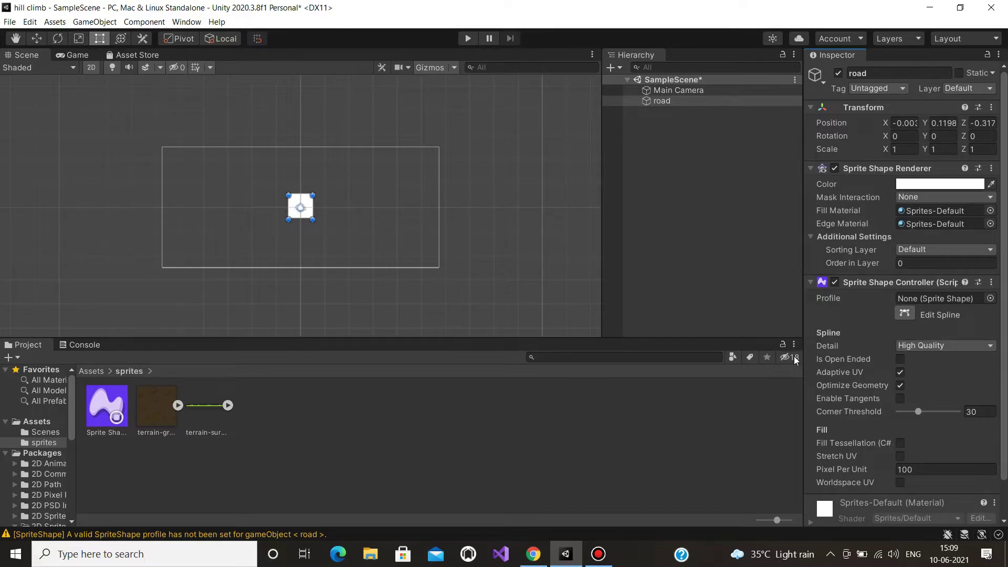
scroll(832, 344, "down", 2)
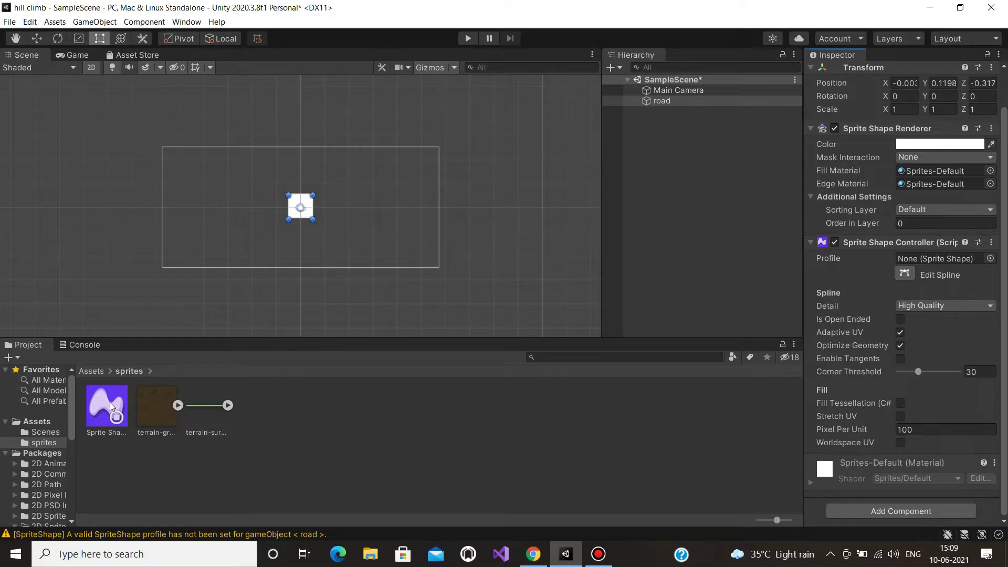
- Assign the Sprite Shape Profile to road's Sprite Shape Controller and check the grass-edged rendering
left_click_drag(110, 406, 551, 462)
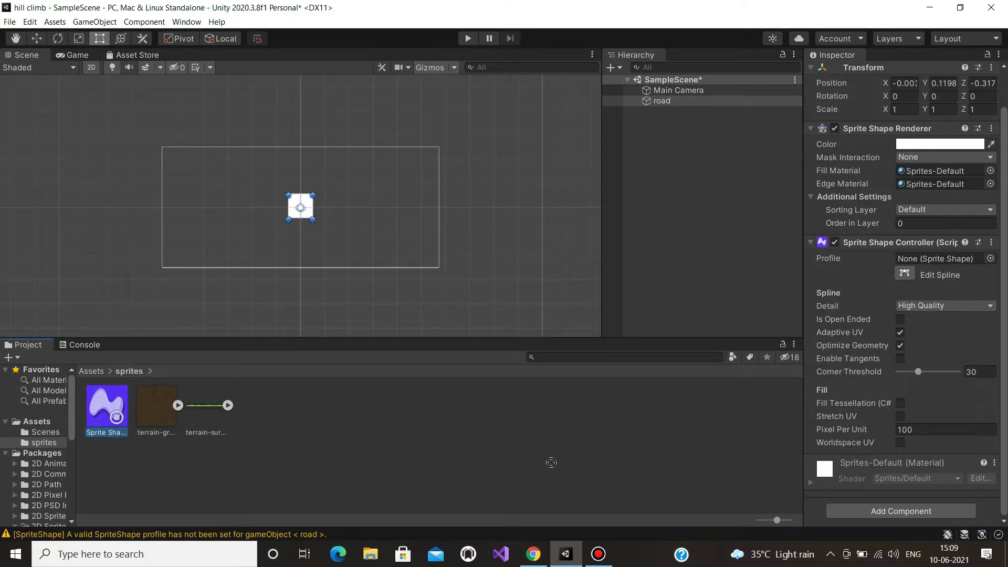
left_click_drag(551, 462, 934, 257)
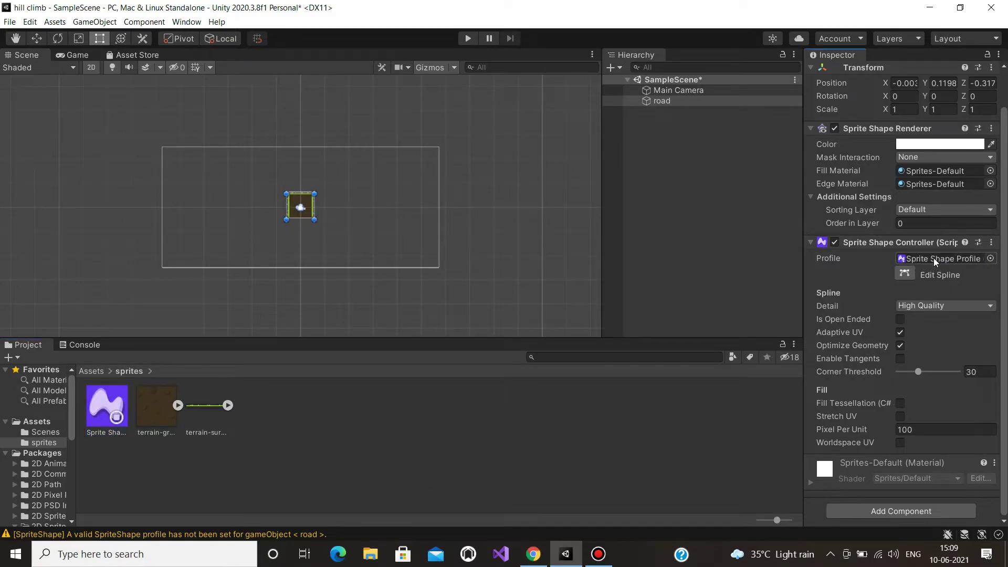
scroll(300, 224, "up", 5)
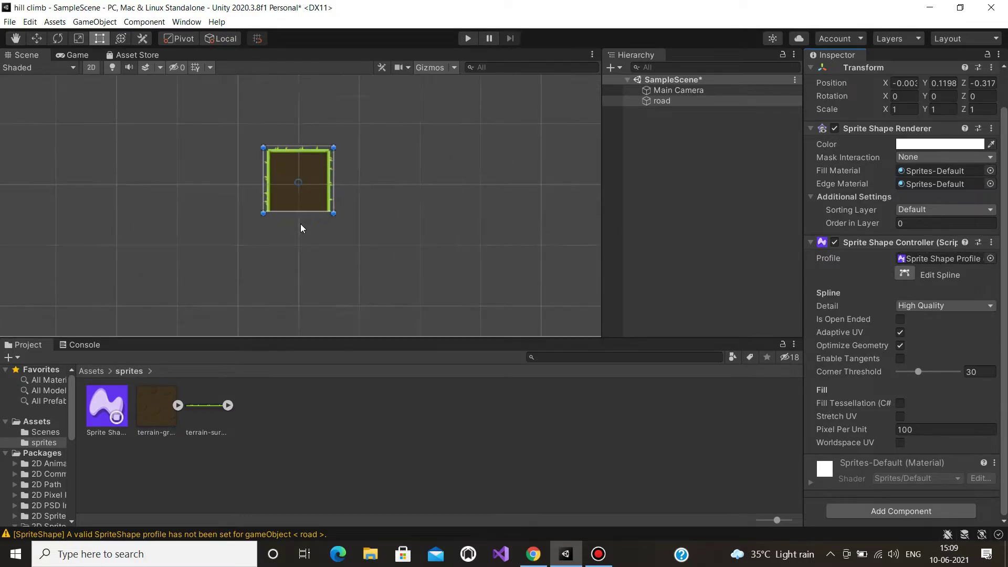
left_click(300, 224)
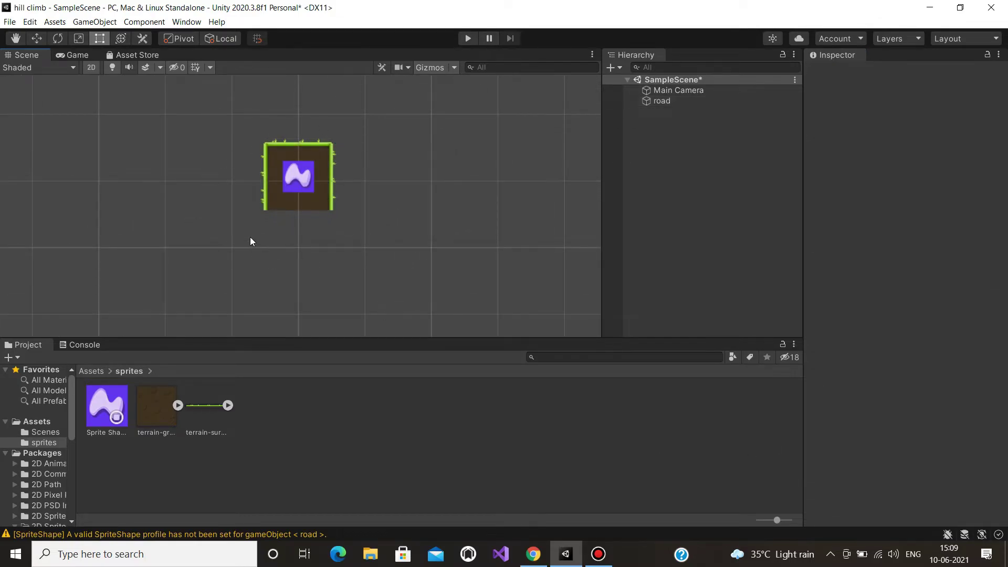
scroll(280, 159, "down", 5)
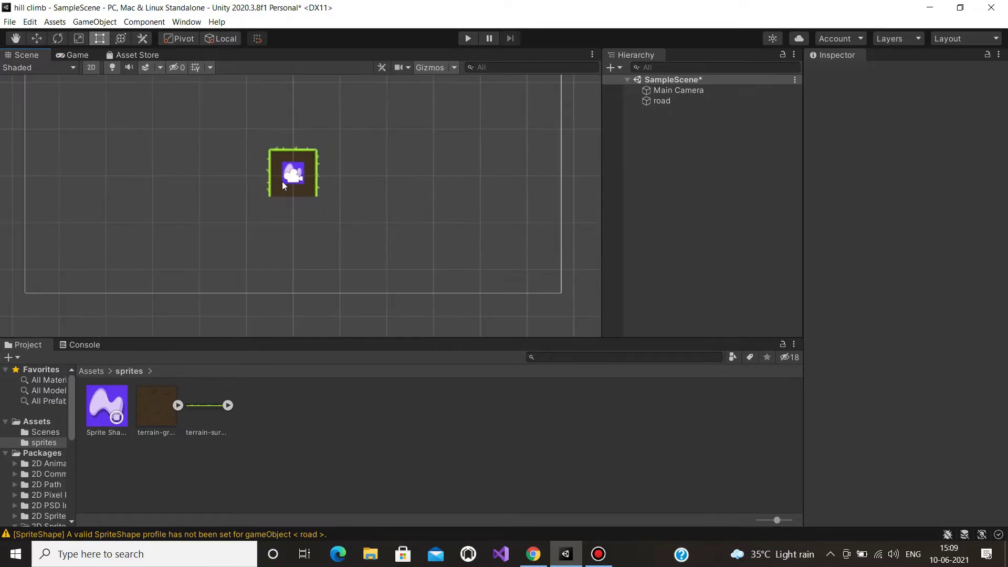
left_click(295, 175)
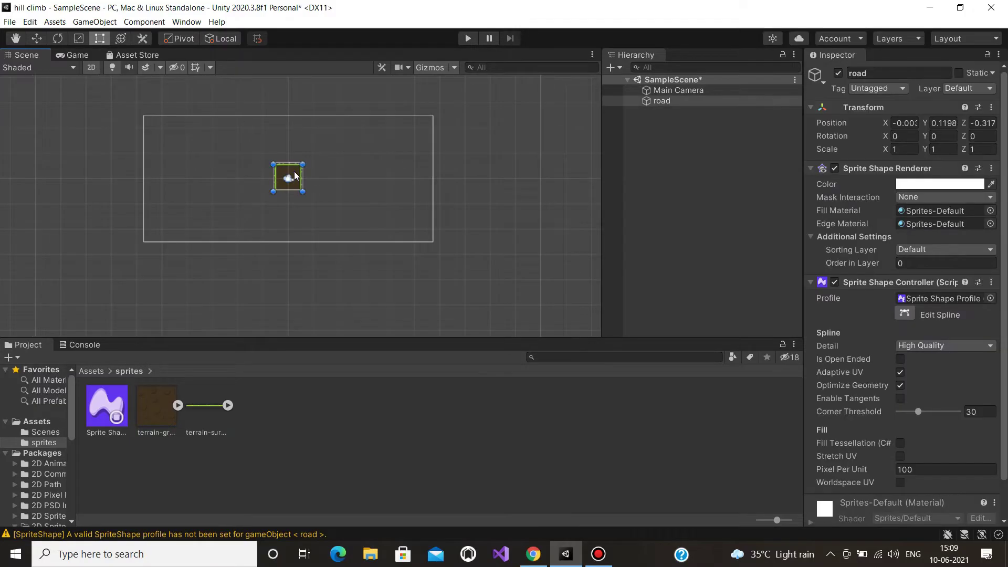
- Drag road's four spline corners out to roughly x -21 to 20 and level the top edge
left_click(906, 314)
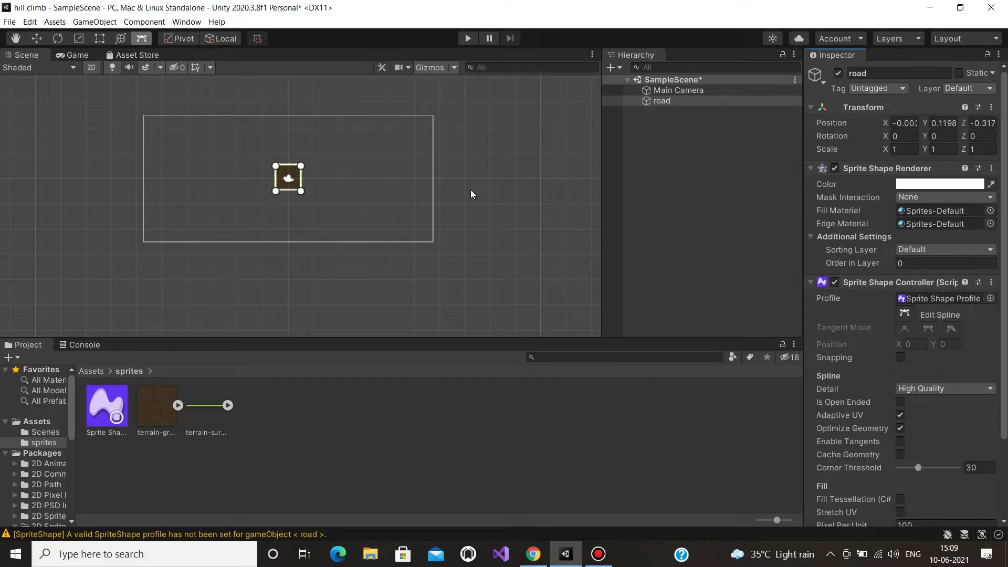
left_click_drag(300, 164, 554, 155)
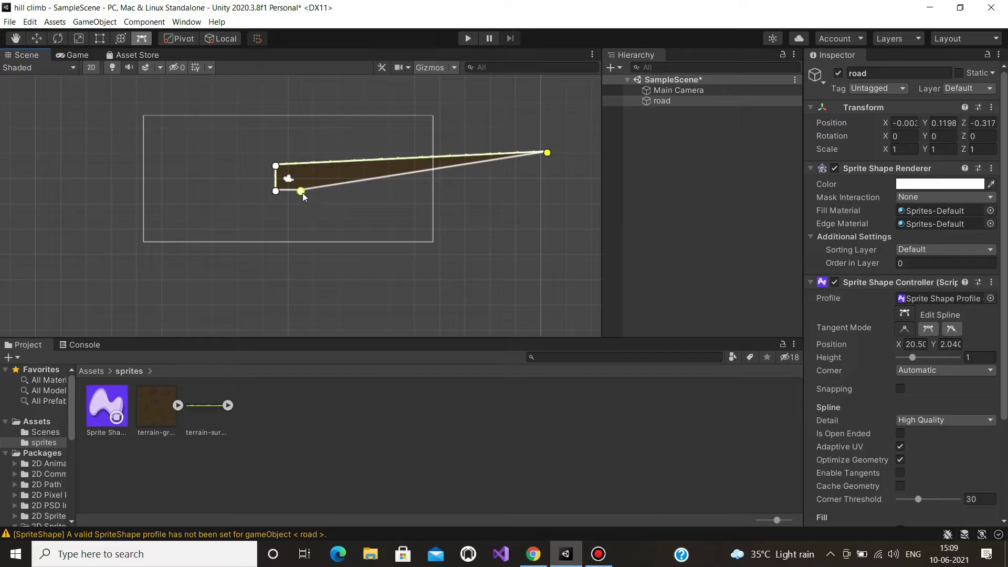
left_click_drag(303, 194, 545, 244)
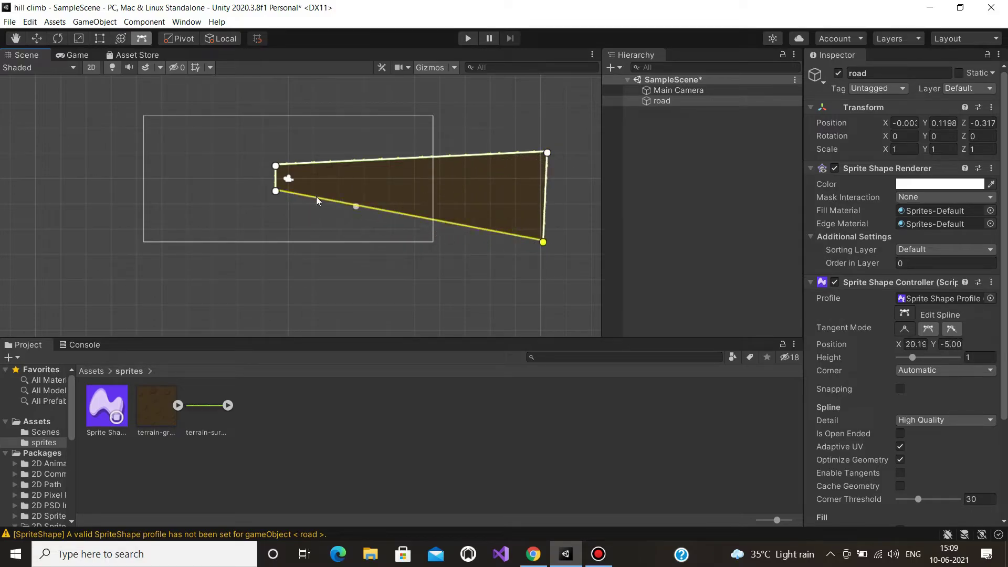
left_click_drag(275, 166, 21, 134)
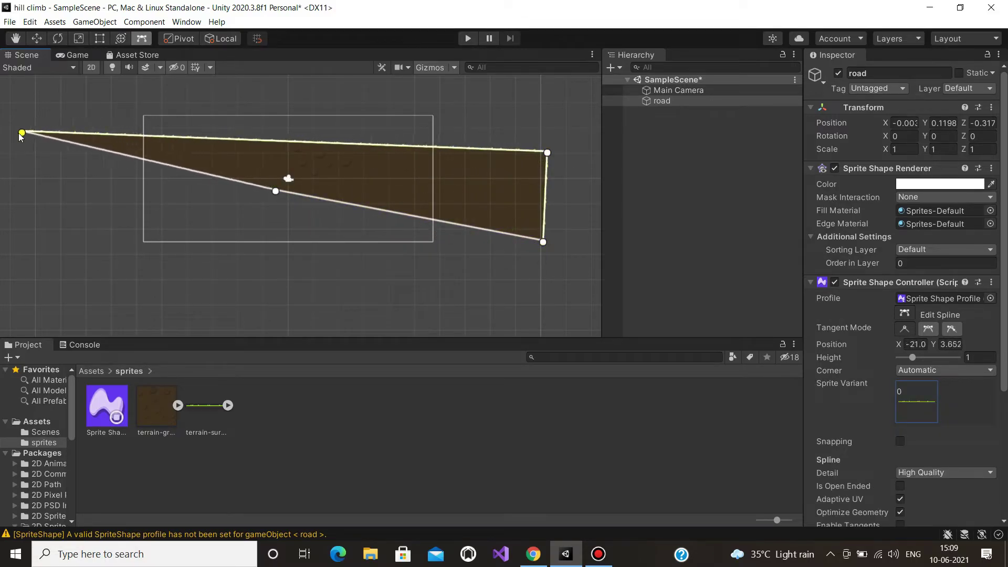
mouse_move(276, 190)
left_mouse_down()
mouse_move(88, 269)
mouse_move(21, 249)
left_mouse_up()
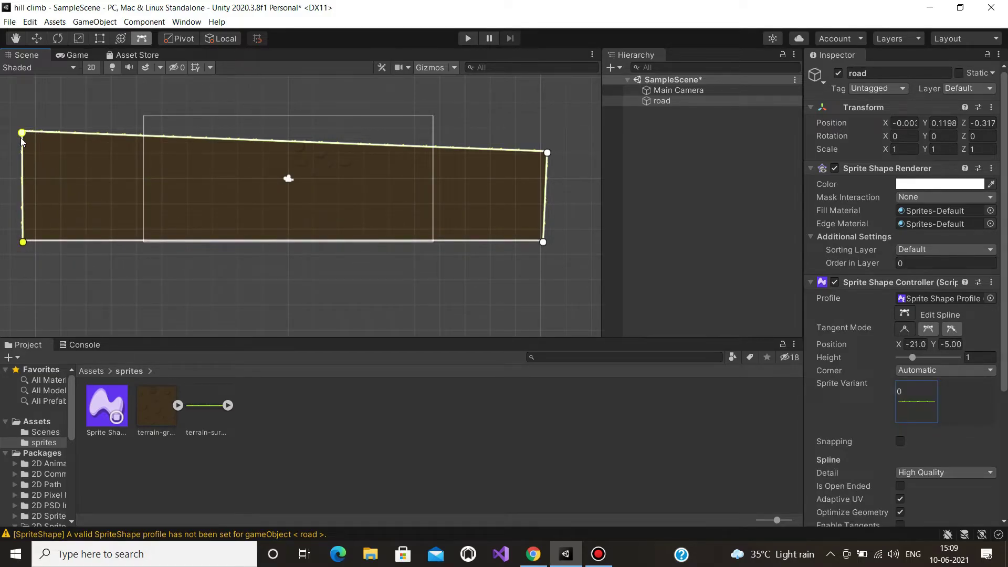
left_click_drag(21, 133, 21, 183)
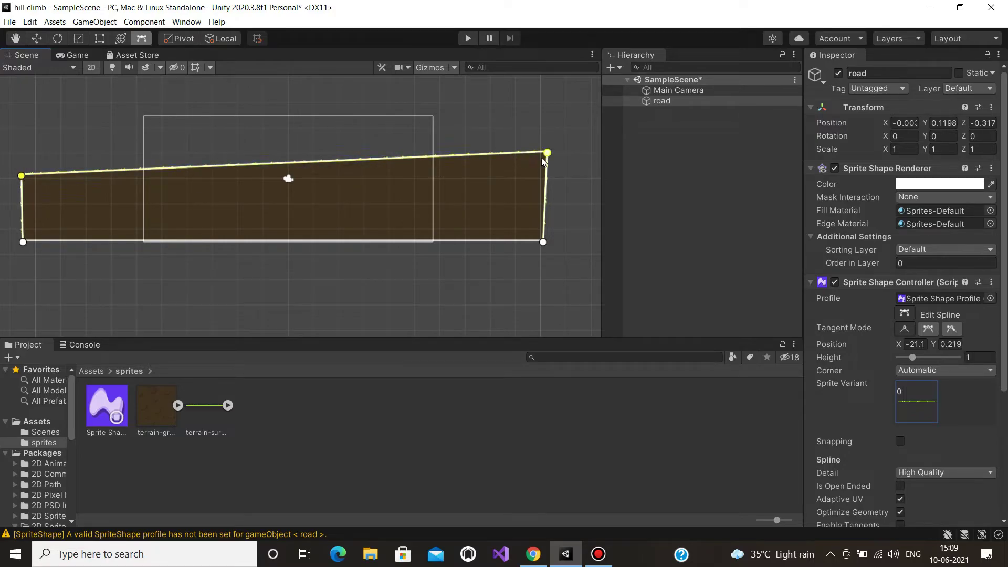
left_click_drag(547, 159, 547, 186)
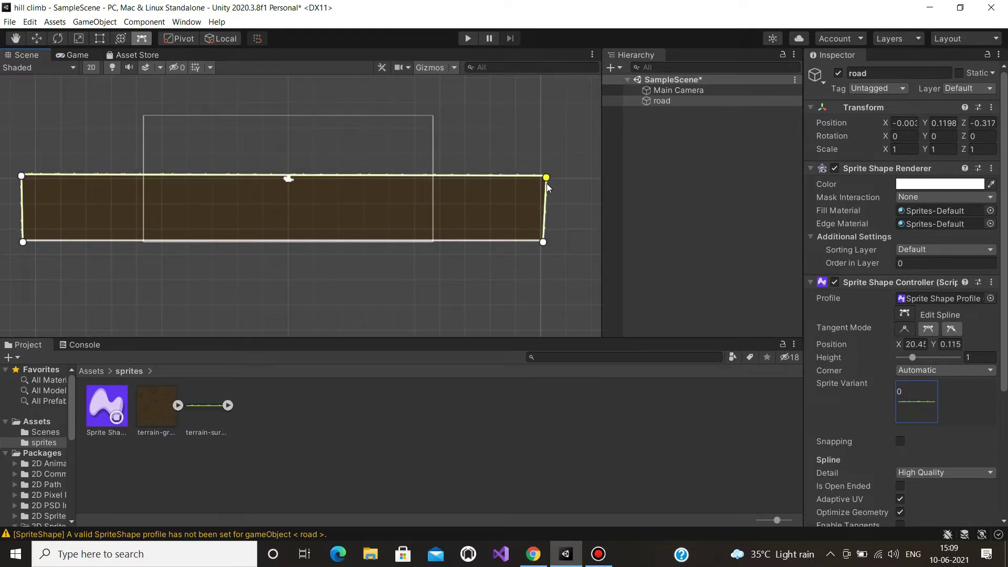
- Change the top-right spline point's tangent mode, ending with curved tangents
left_click(951, 329)
left_click(929, 332)
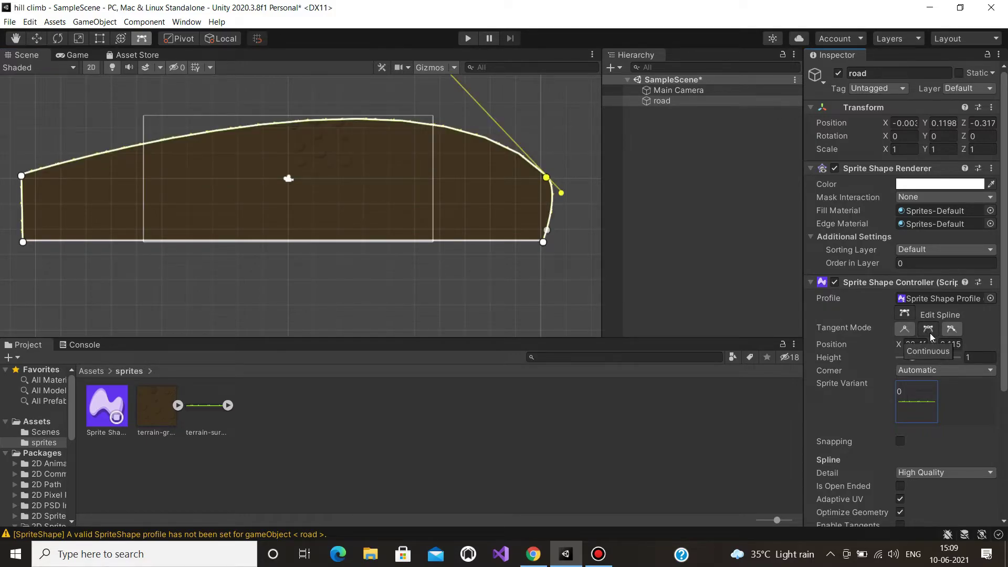
scroll(303, 154, "down", 4)
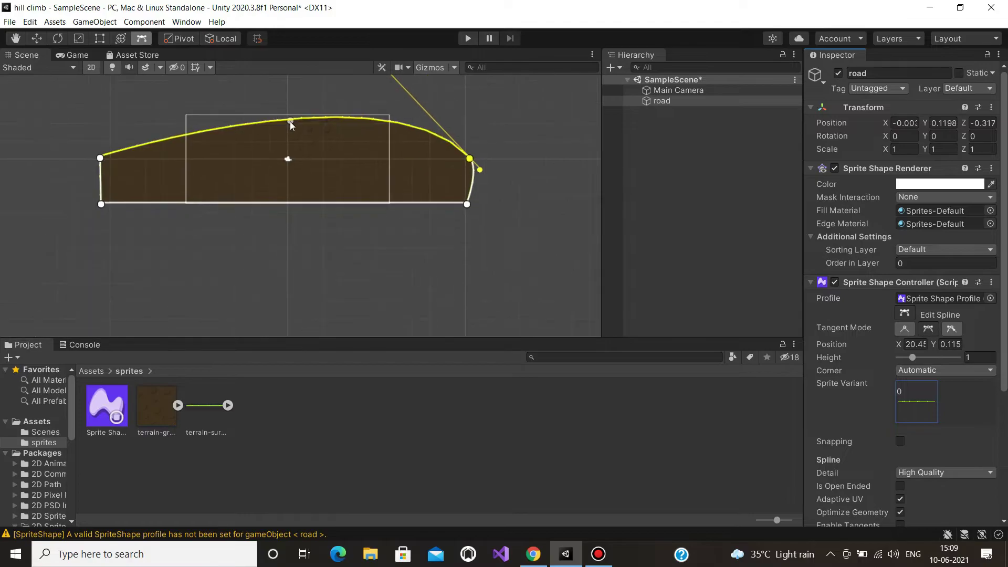
left_click(905, 329)
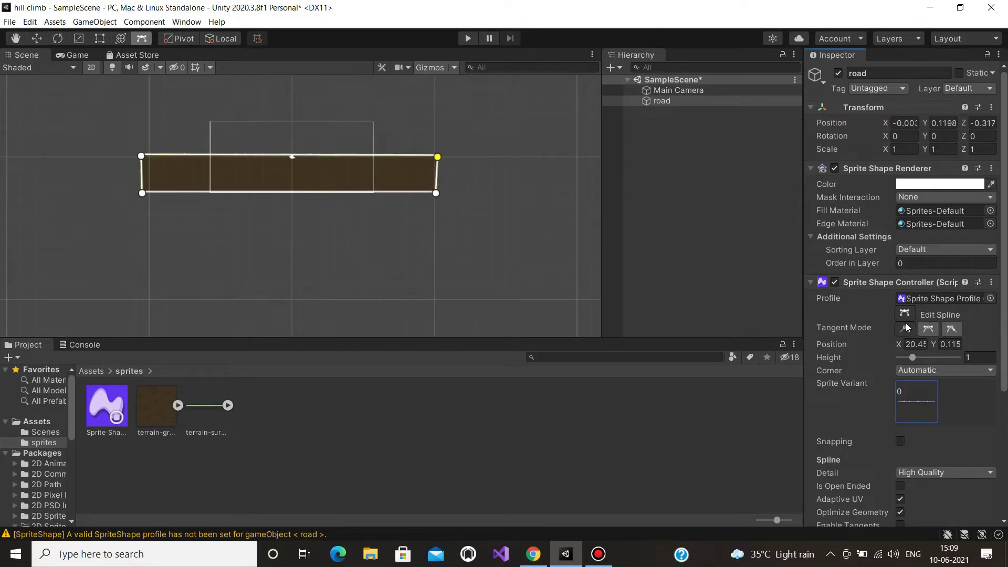
left_click(953, 329)
scroll(336, 157, "up", 3)
scroll(353, 160, "up", 6)
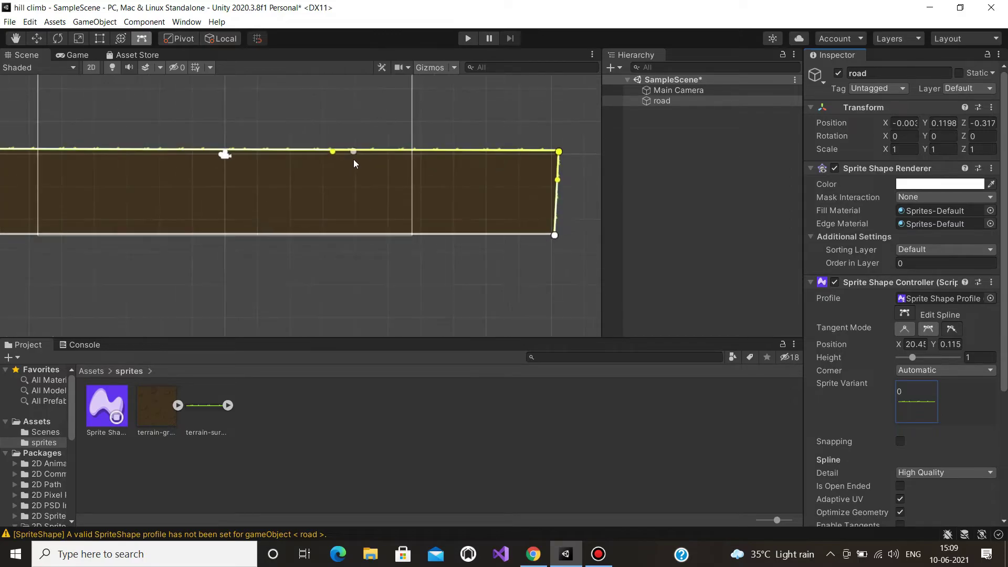
- Add and raise points along the road's top edge to form hills
left_click_drag(344, 141, 348, 108)
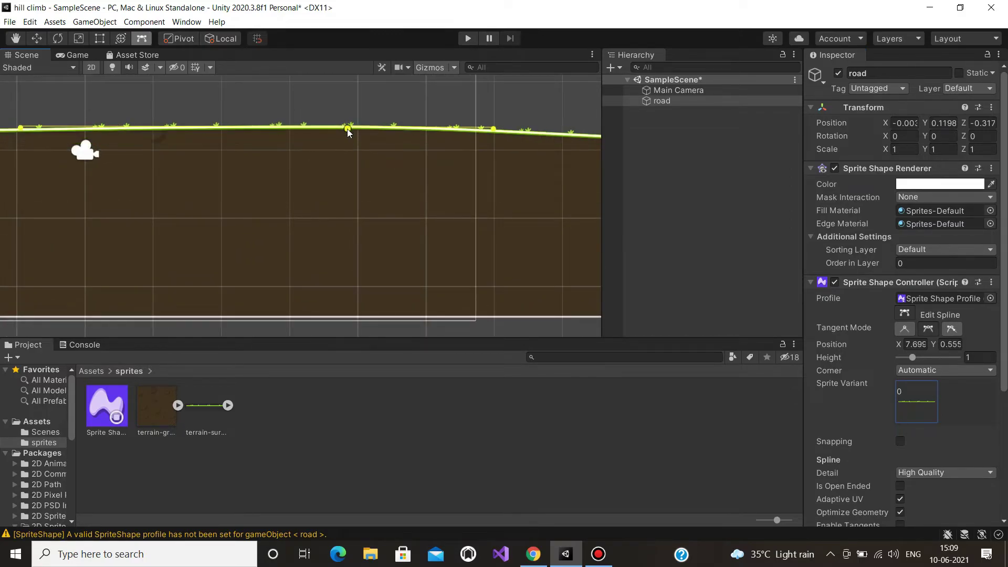
scroll(348, 138, "down", 2)
scroll(349, 140, "down", 2)
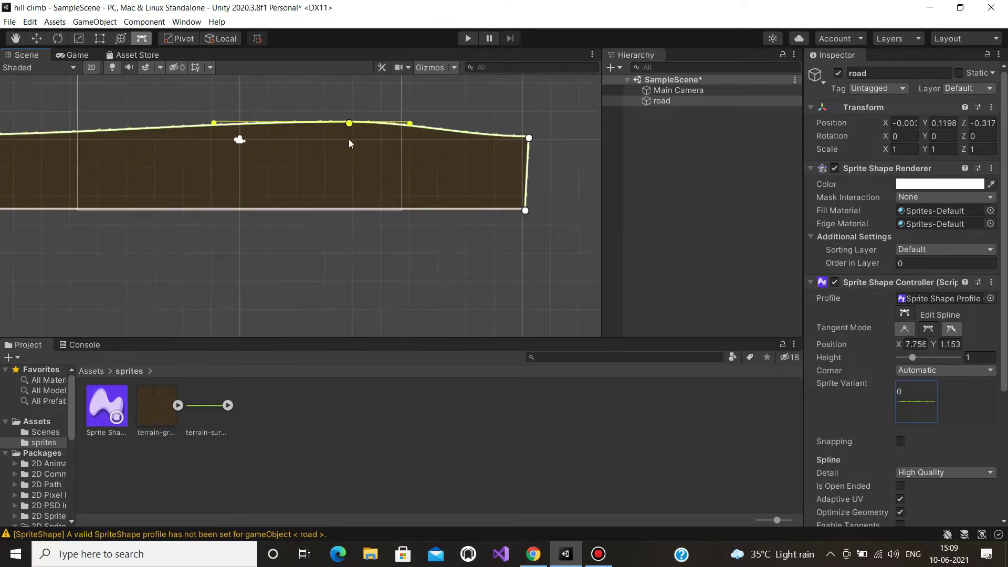
left_click(904, 314)
left_click(903, 313)
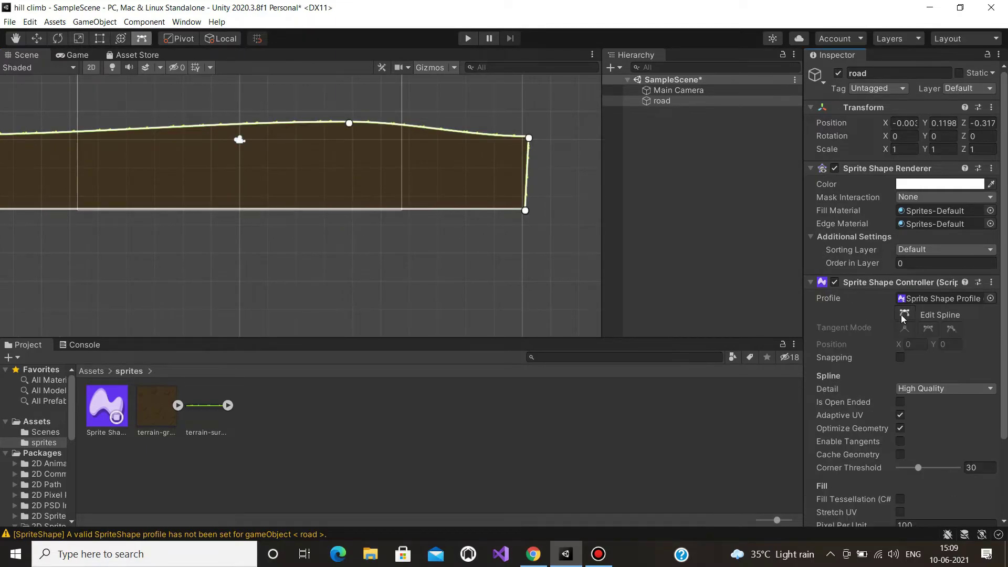
middle_click_drag(238, 263, 414, 296)
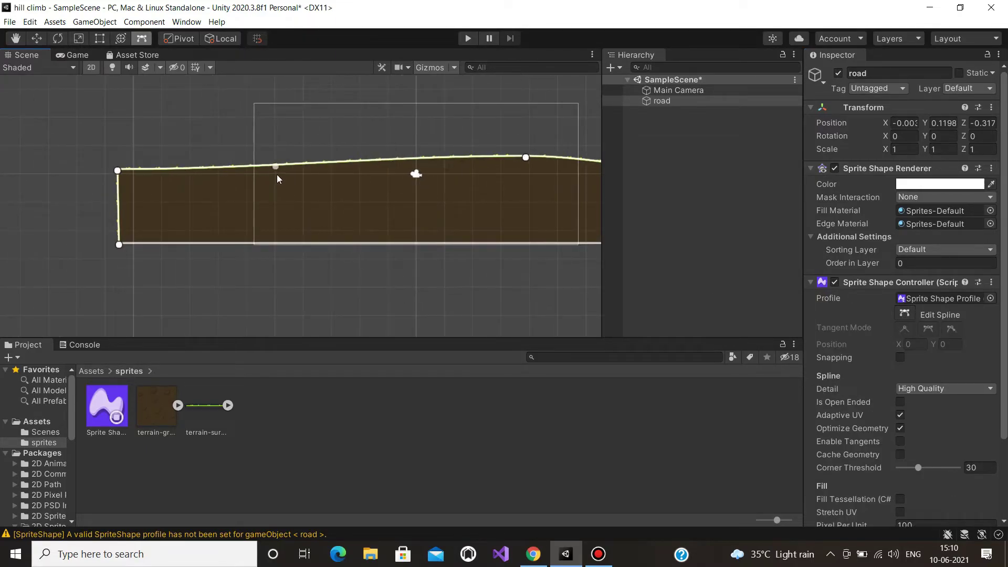
mouse_move(276, 168)
left_mouse_down()
mouse_move(266, 142)
mouse_move(213, 139)
mouse_move(250, 165)
left_mouse_up()
left_click(256, 138)
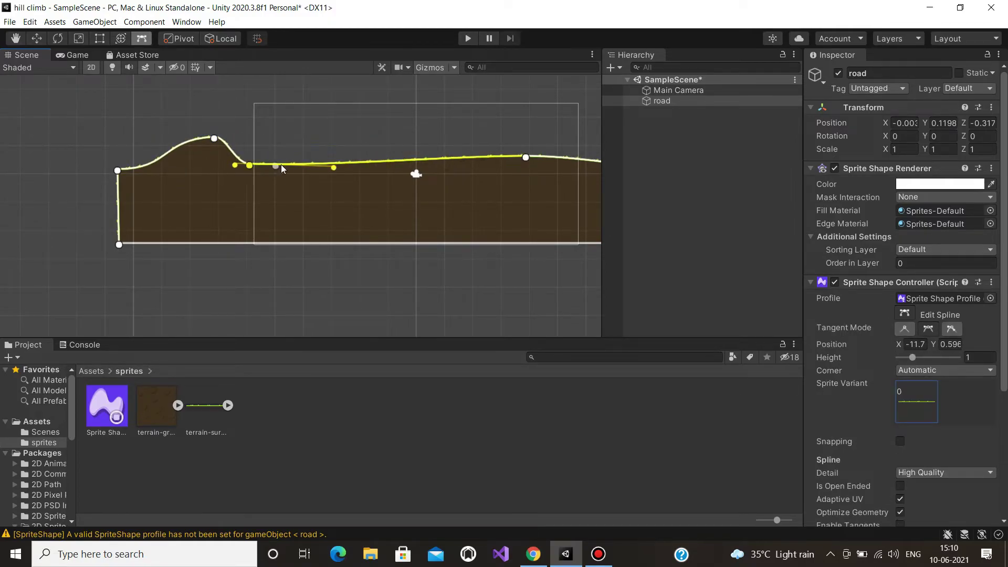
left_click(346, 155)
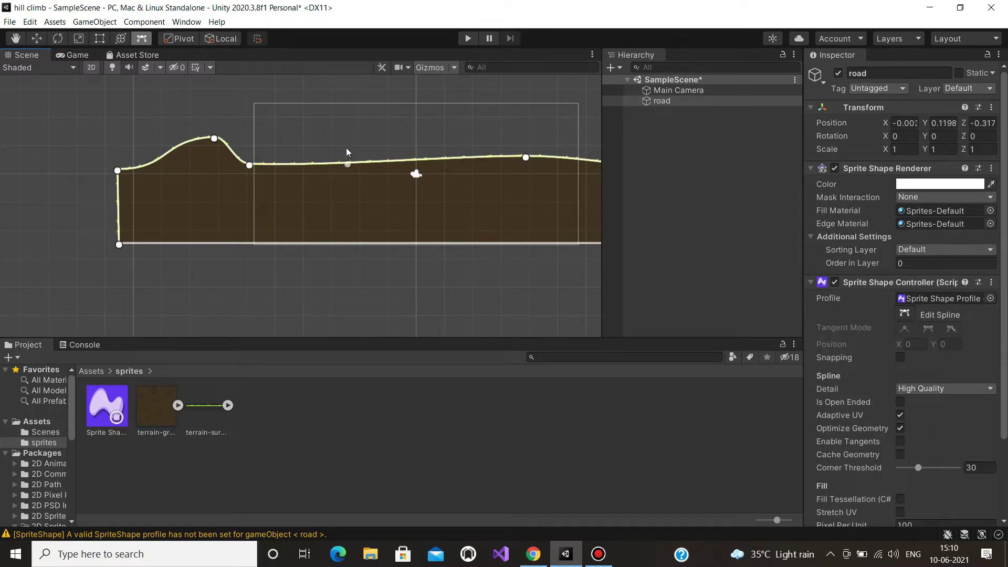
mouse_move(341, 166)
left_mouse_down()
mouse_move(339, 143)
mouse_move(349, 144)
left_mouse_up()
scroll(374, 243, "down", 1)
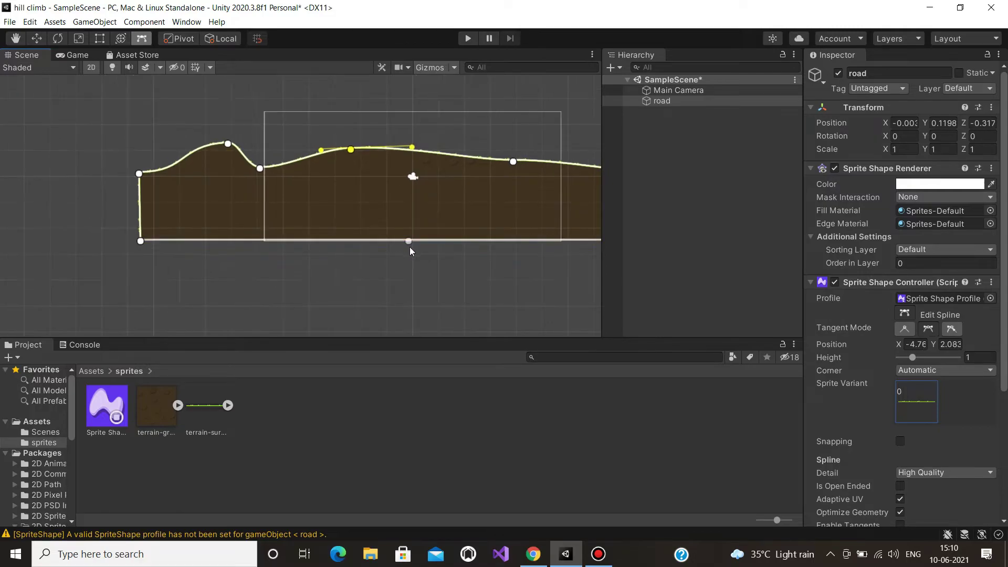
- Add a dip and a small peak further along the road, then preview in the Game view
mouse_move(409, 247)
middle_mouse_down()
mouse_move(369, 288)
mouse_move(275, 298)
middle_mouse_up()
left_click(279, 177)
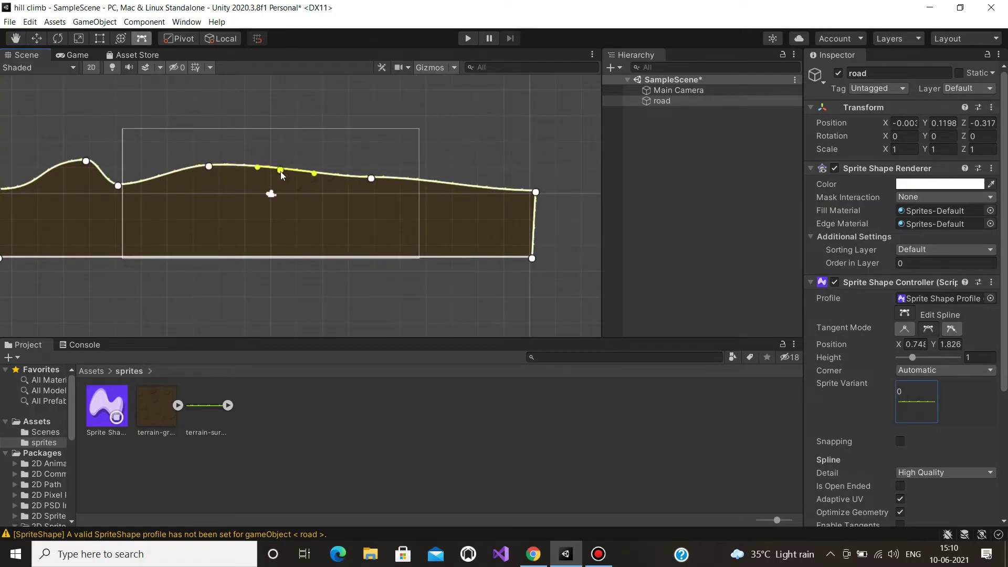
left_click_drag(281, 181, 276, 190)
left_click(360, 177)
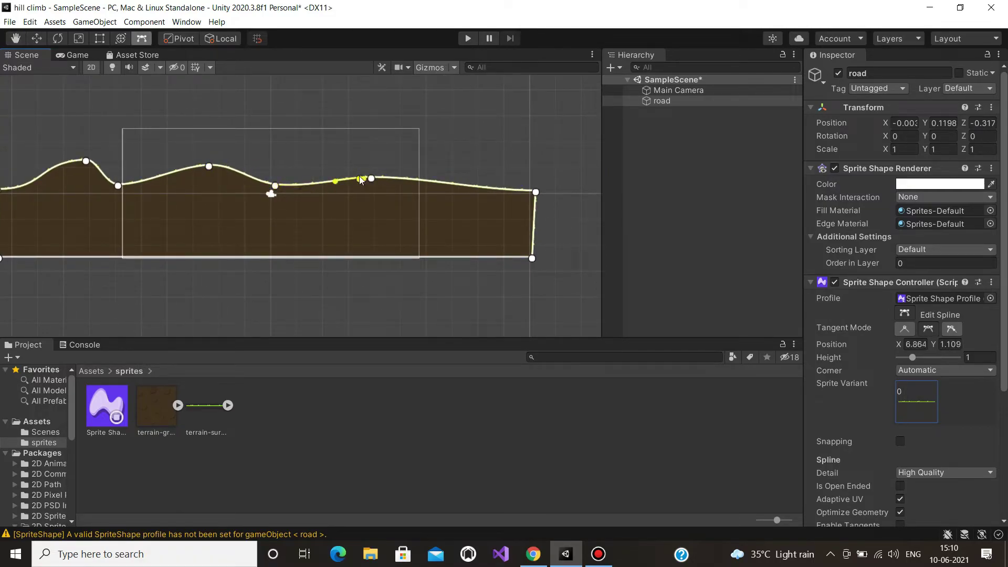
mouse_move(359, 176)
left_mouse_down()
mouse_move(355, 164)
mouse_move(426, 161)
left_mouse_up()
left_click(408, 179)
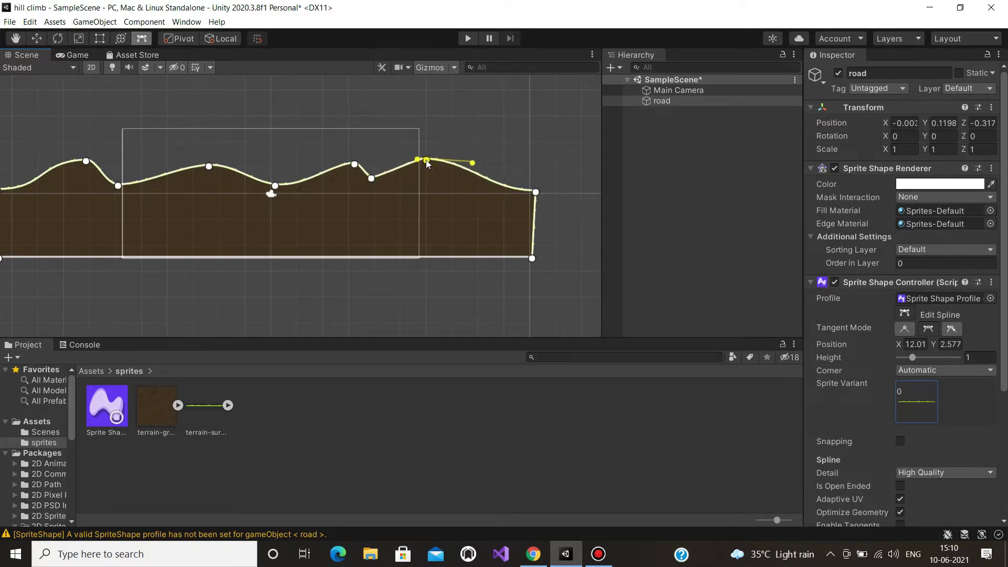
left_click(442, 278)
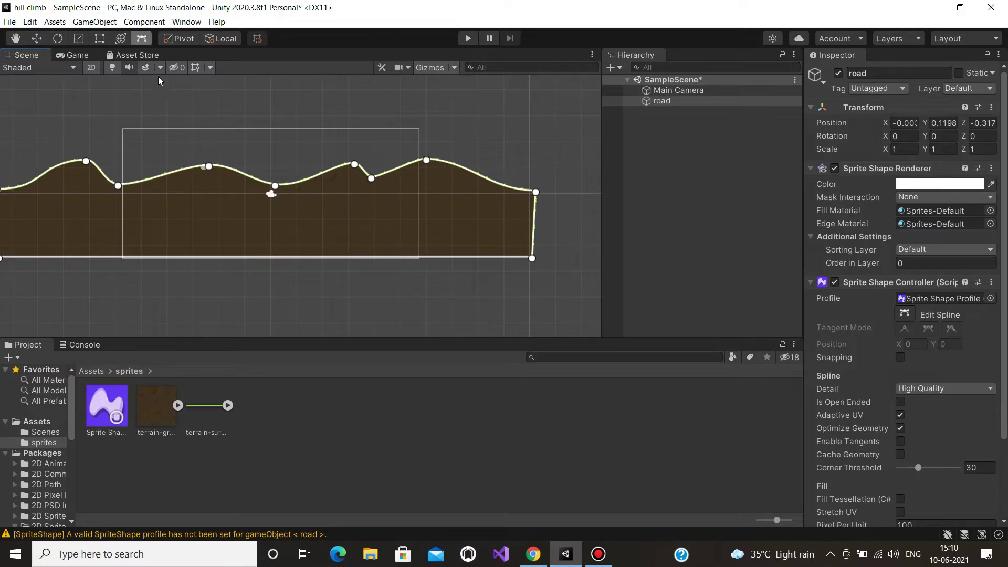
left_click(87, 56)
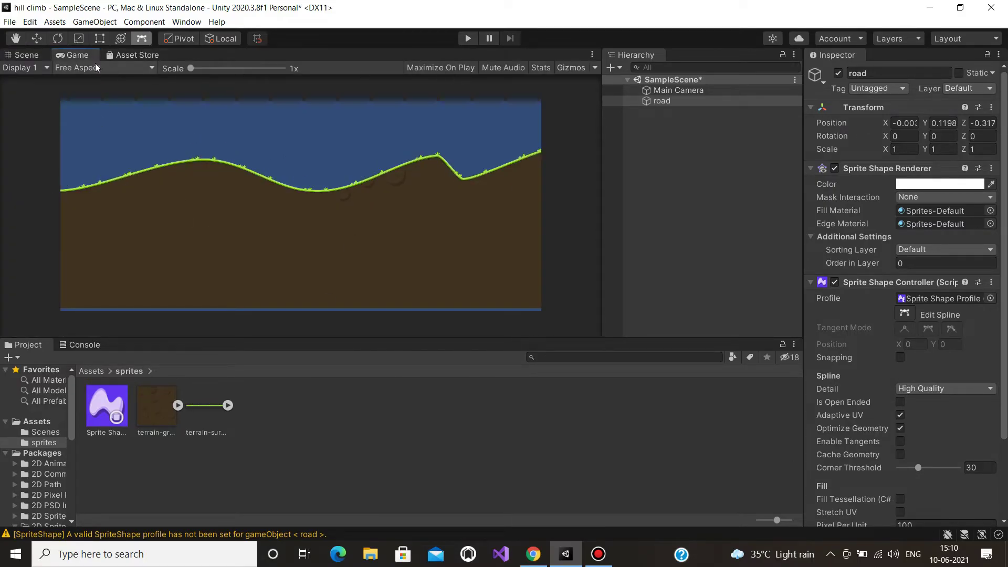
- Insert a new spline point in the right-hand dip of the road
left_click(29, 54)
left_click_drag(370, 181, 388, 181)
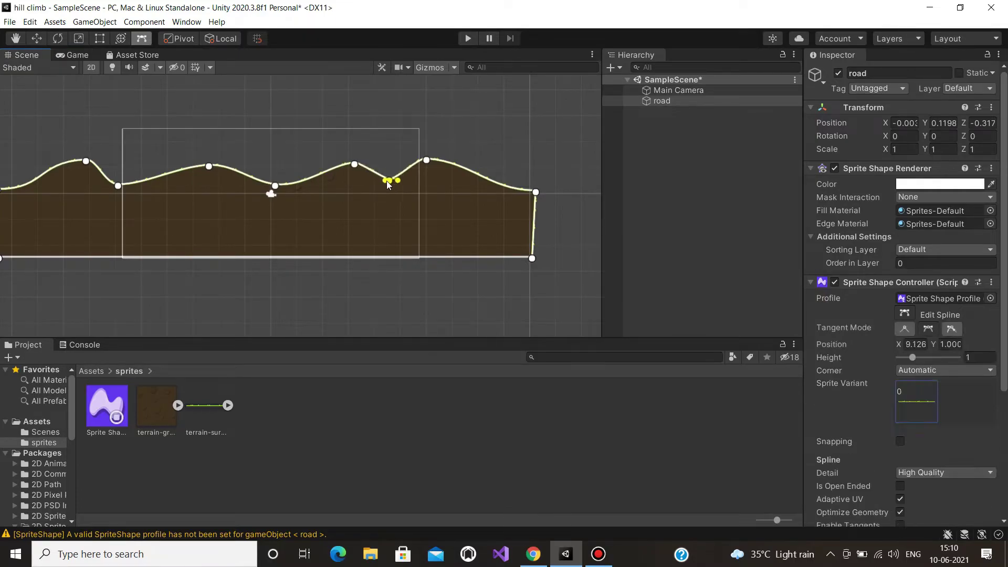
left_click(487, 136)
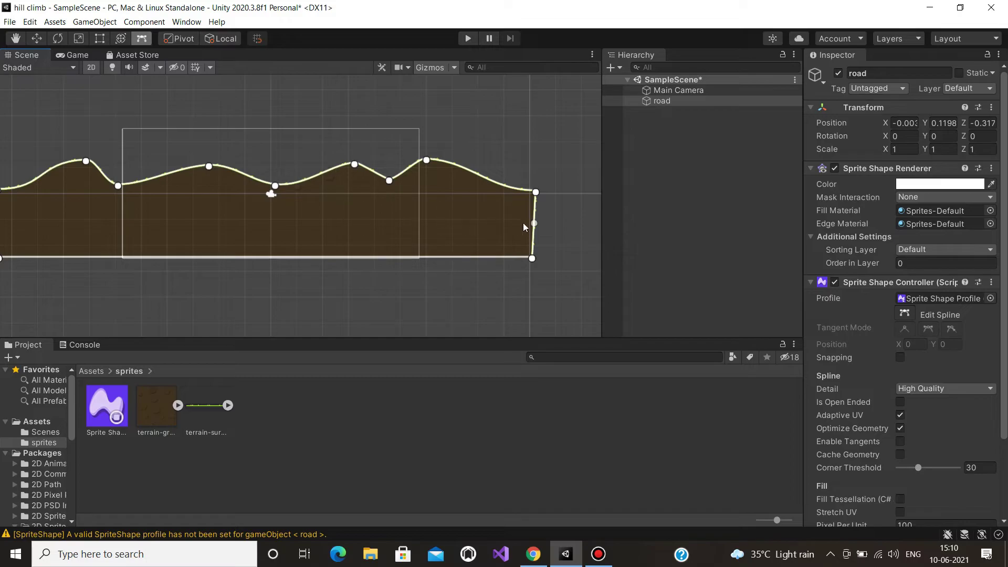
- Move the Main Camera up and left to about X -1.12, Y 3.25, checking the Game view framing
left_click(689, 89)
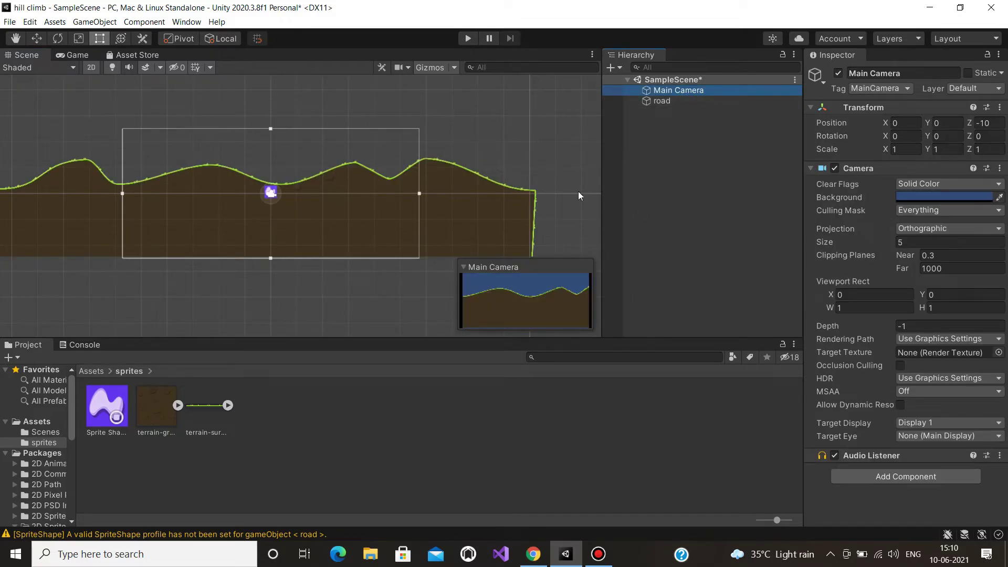
left_click(338, 138)
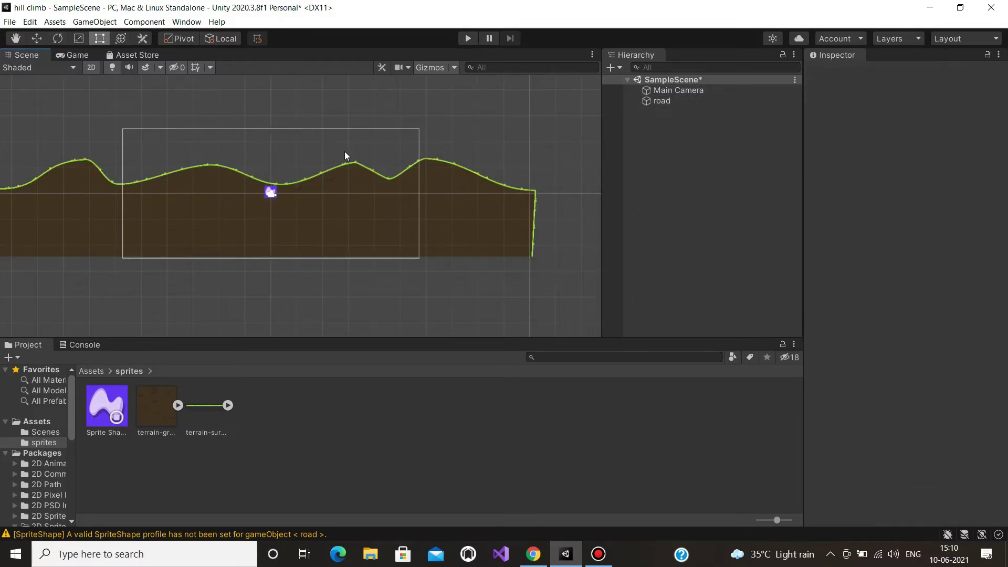
left_click(710, 99)
left_click(705, 93)
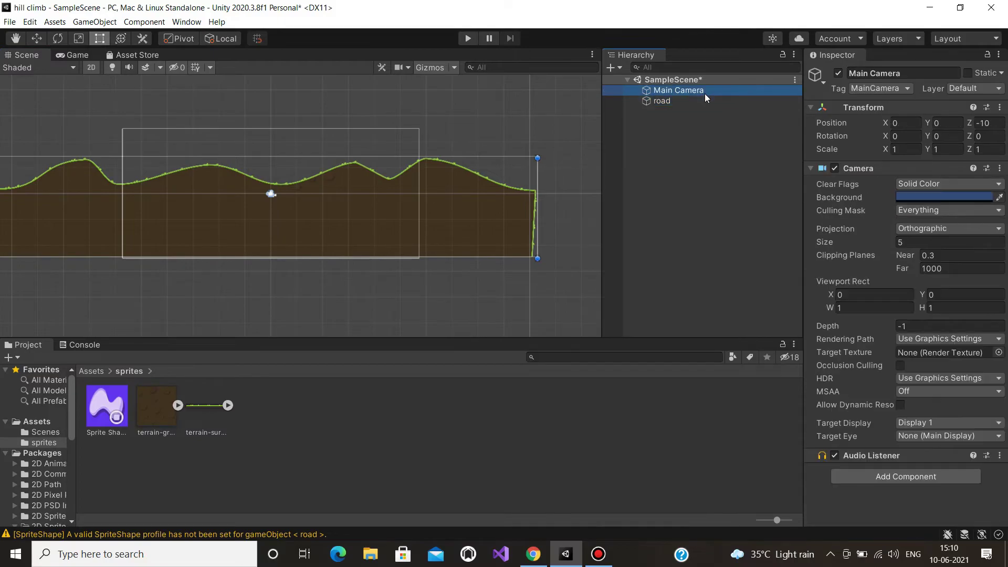
left_click(44, 44)
left_click_drag(280, 181, 280, 164)
left_click(67, 55)
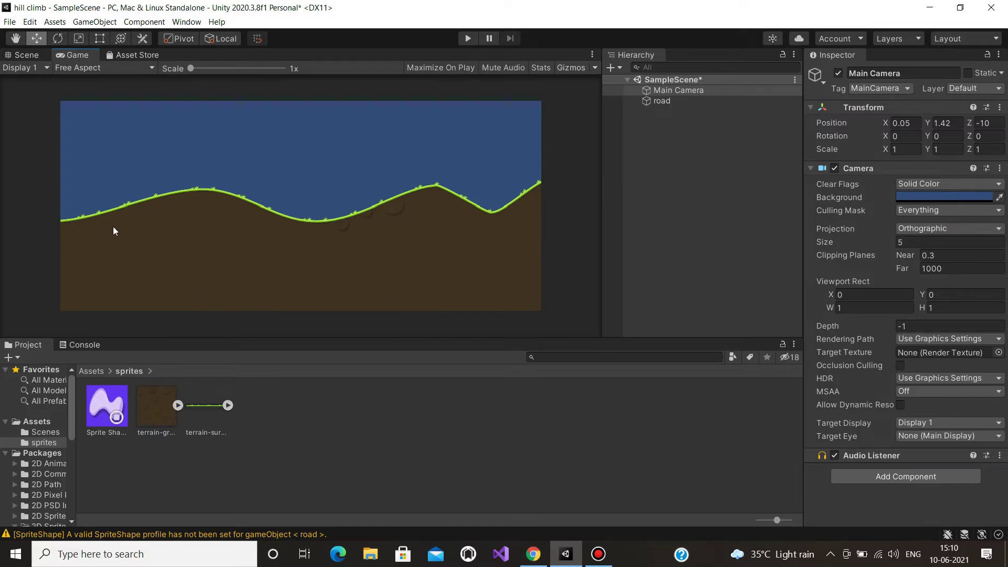
left_click(14, 59)
left_click_drag(279, 166, 265, 143)
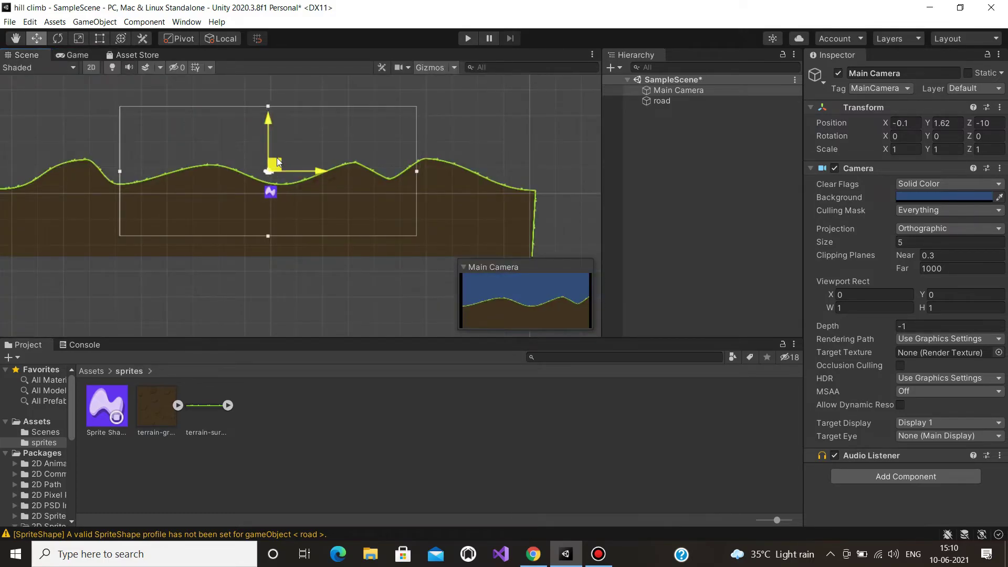
left_click(89, 54)
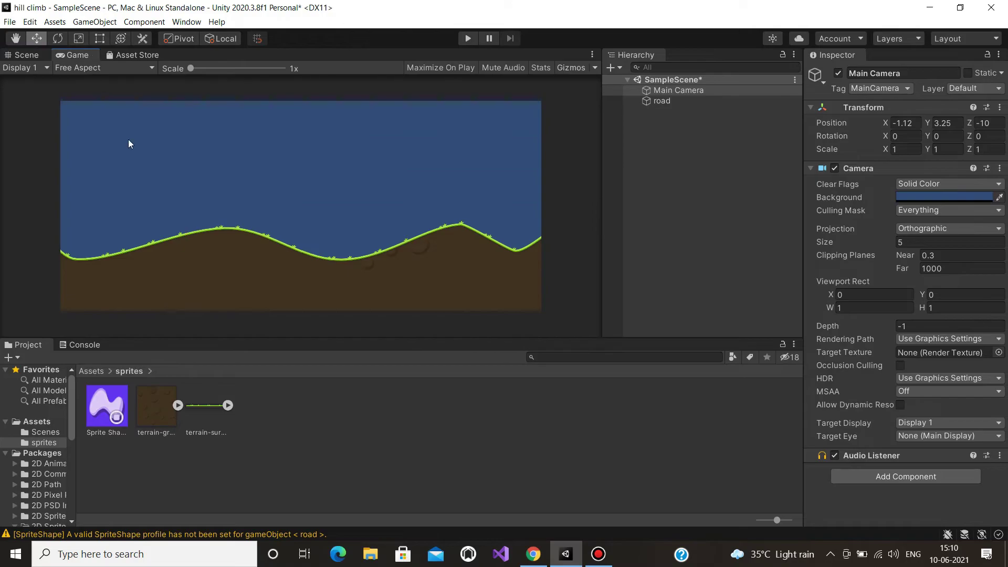
- Set the Main Camera background colour to hex 326279
left_click(930, 197)
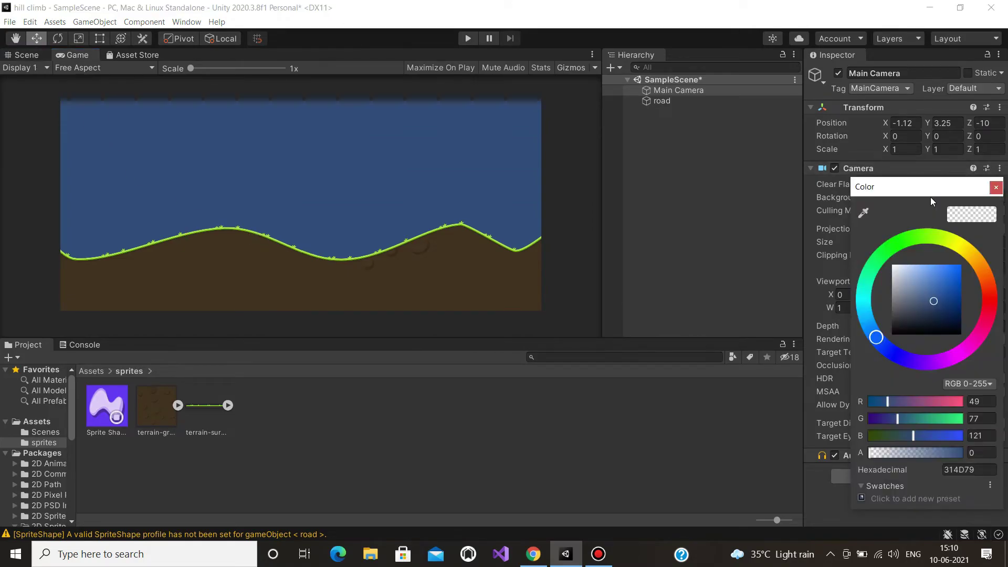
left_click_drag(874, 310, 867, 320)
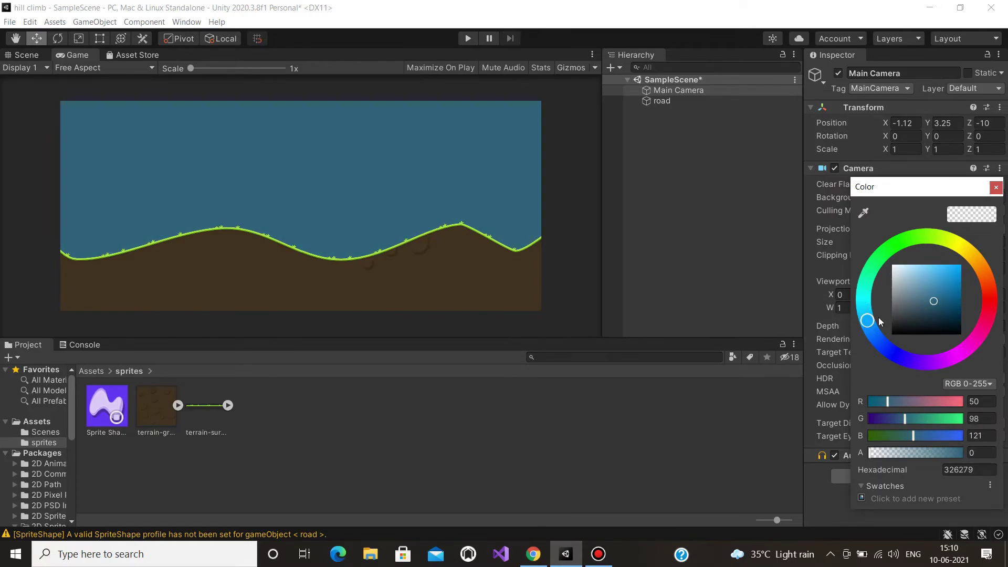
left_click(996, 187)
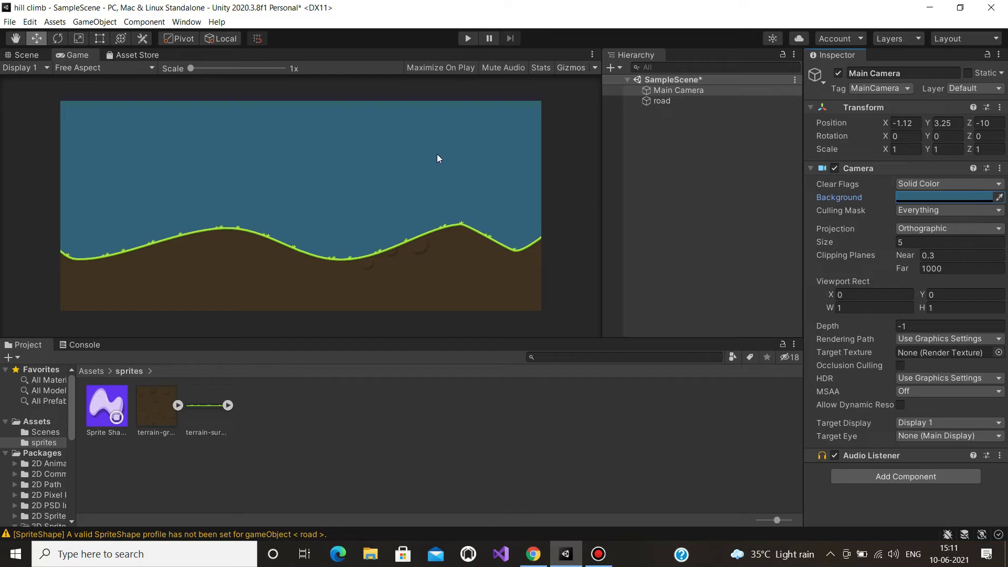
left_click(24, 54)
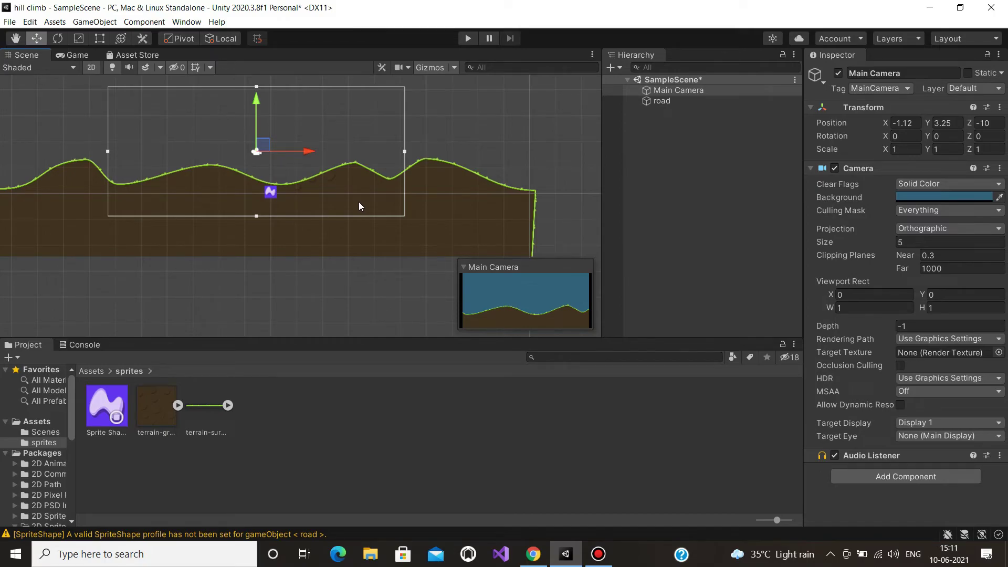
- Select the terrain-ground texture in the Project window
scroll(241, 181, "up", 2)
scroll(242, 181, "up", 2)
scroll(245, 184, "up", 2)
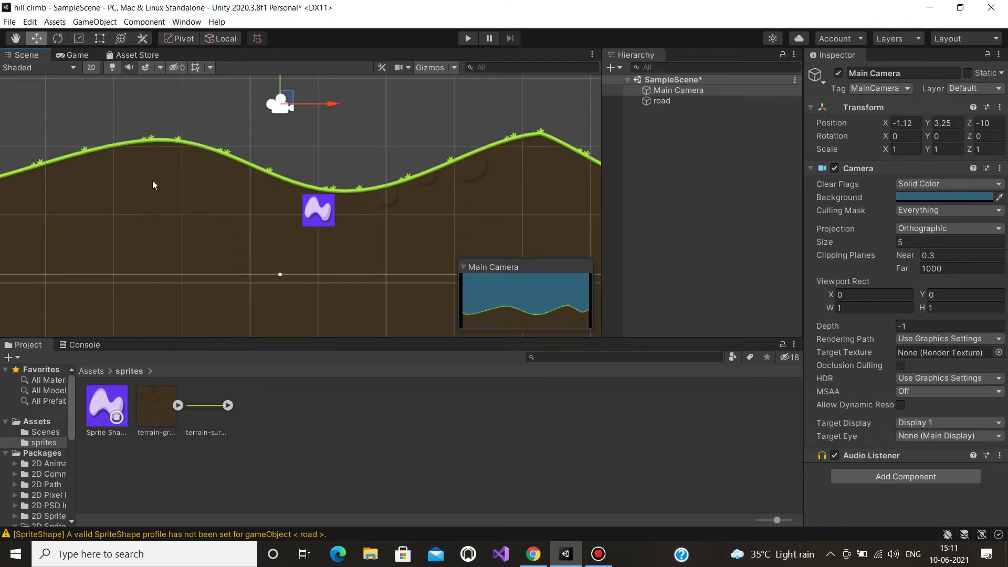
scroll(355, 123, "down", 2)
scroll(355, 123, "down", 2)
double_click(153, 398)
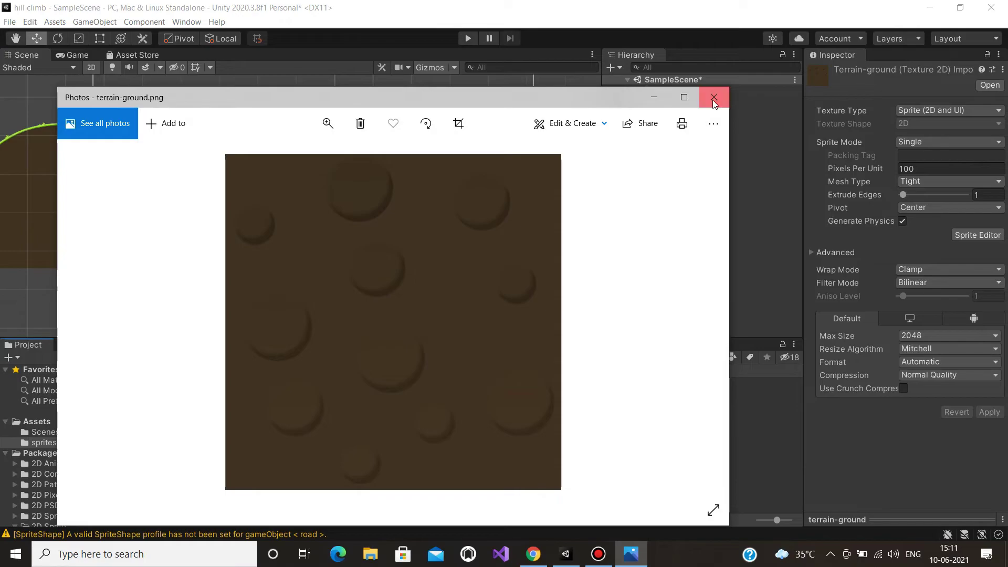
left_click(713, 100)
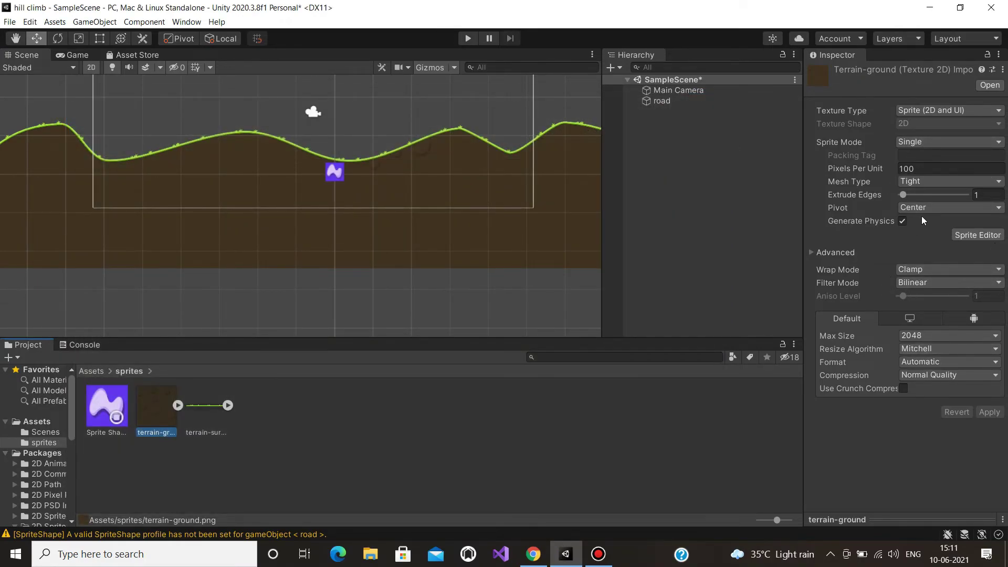
- Give terrain-ground Extrude Edges 2 and Wrap Mode Repeat, apply, and view the tiling in Game view
left_click_drag(930, 195, 906, 194)
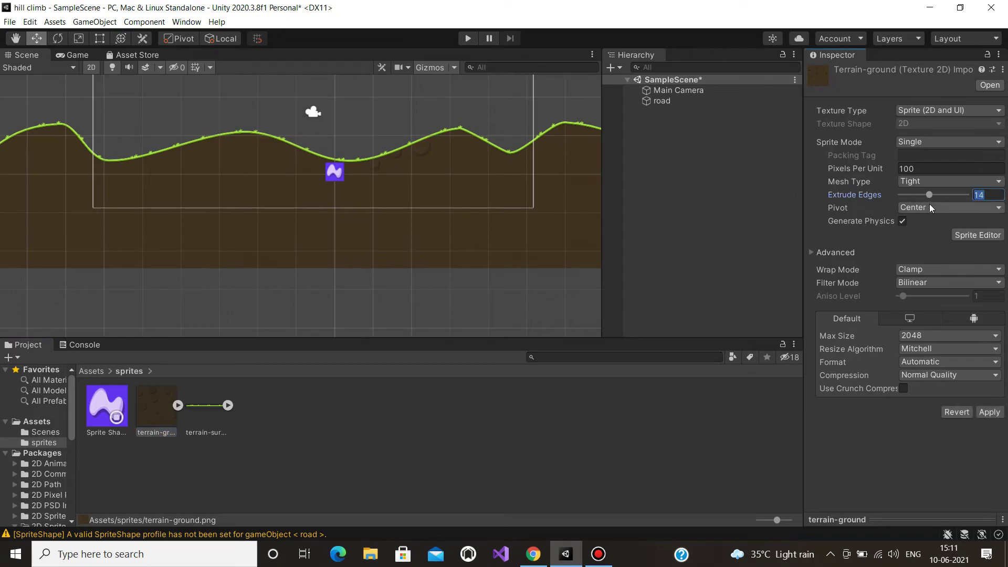
left_click(915, 250)
left_click(952, 362)
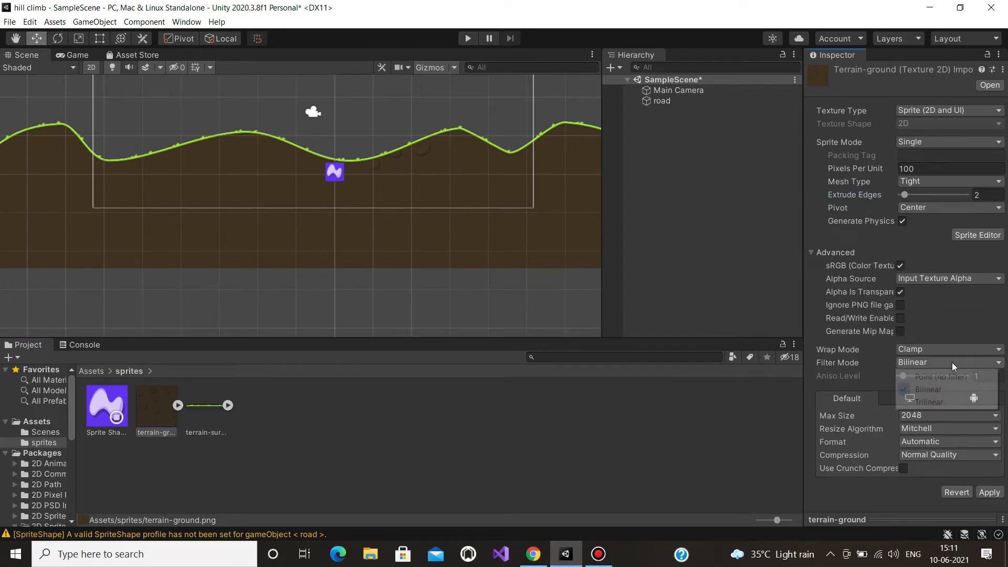
left_click(943, 345)
left_click(924, 363)
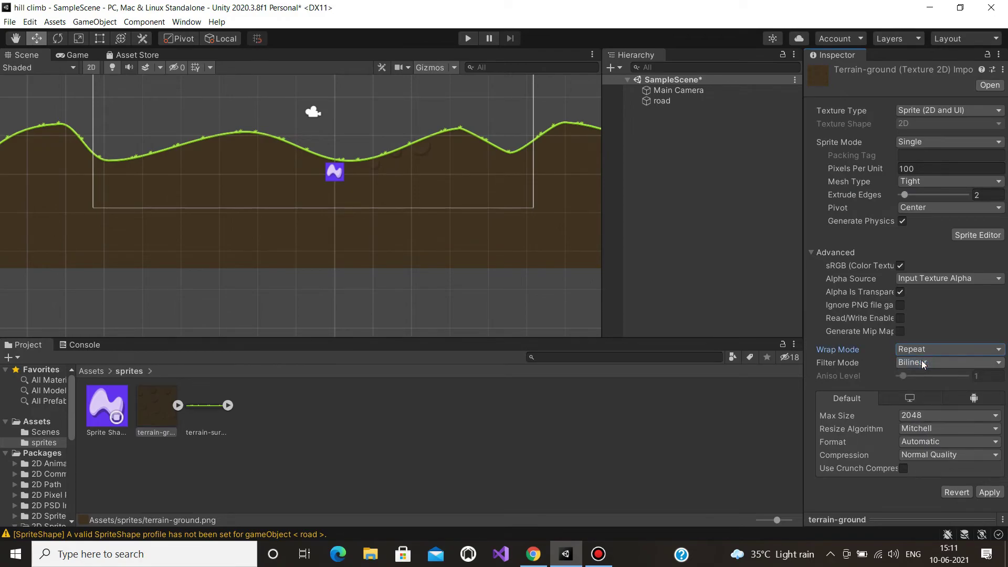
left_click(989, 493)
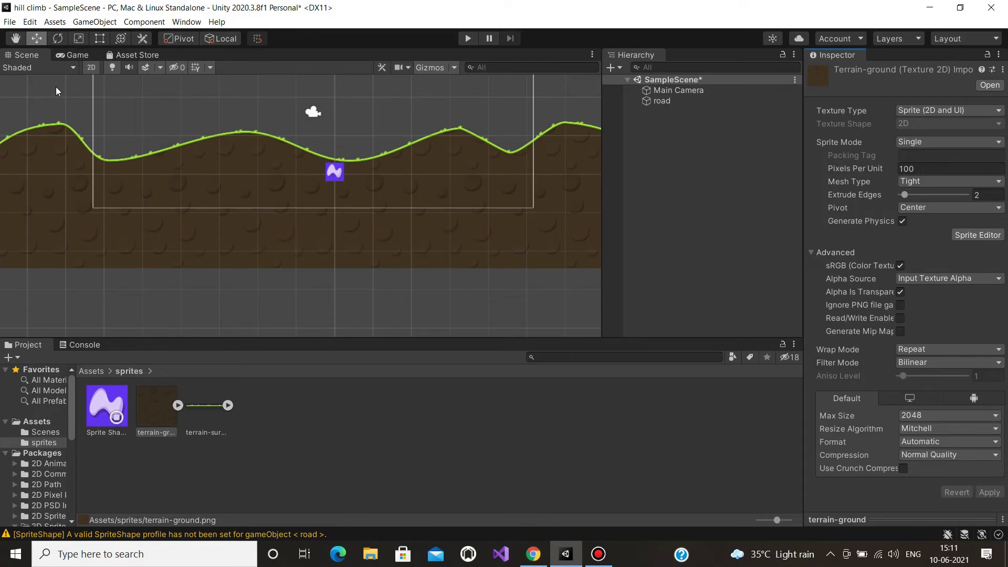
left_click(69, 55)
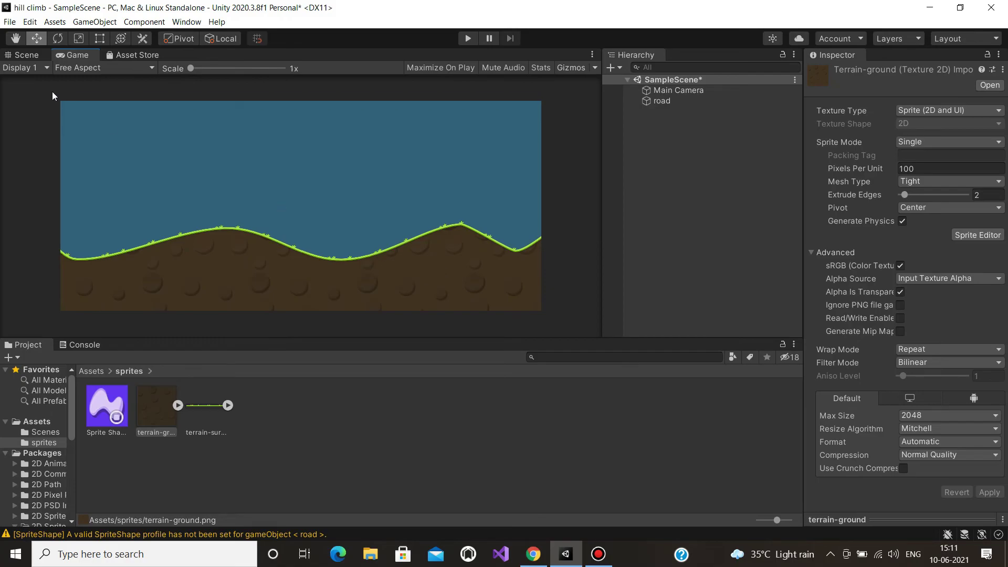
- Raise the road's top-right spline point and pull the bottom-right point out to about X 23.9, Y -5.2
left_click(21, 55)
scroll(356, 245, "down", 3)
scroll(367, 235, "down", 3)
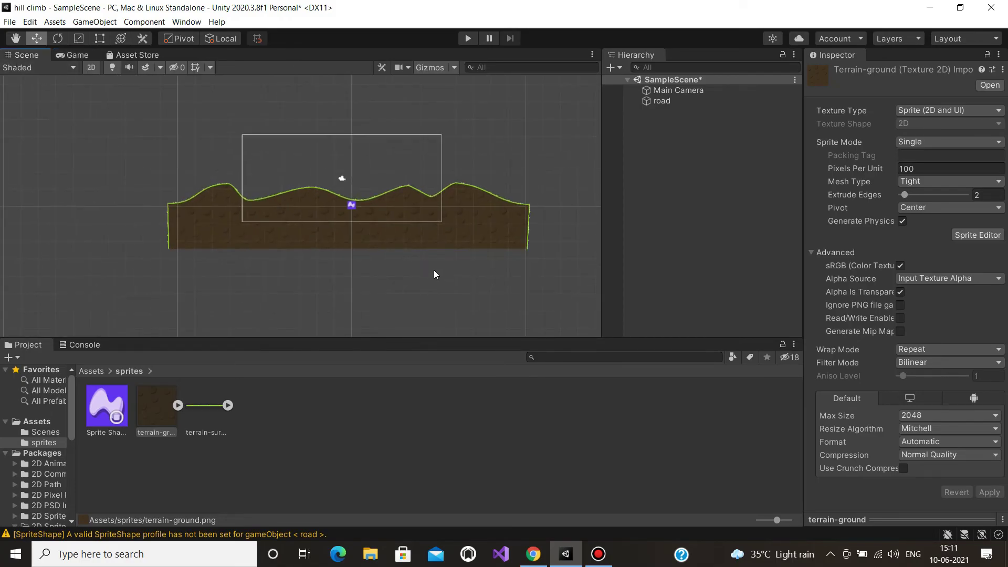
scroll(446, 283, "down", 2)
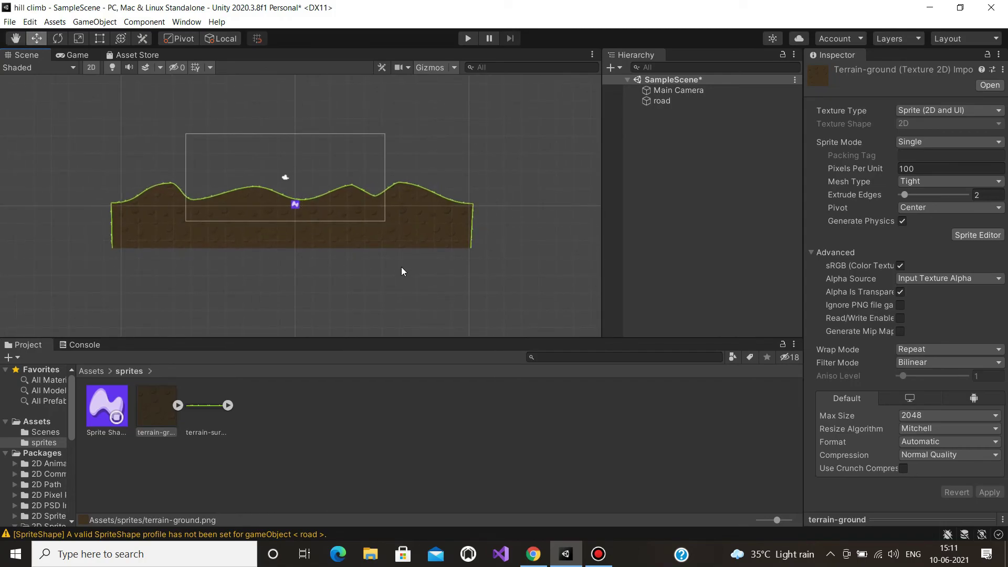
left_click(463, 207)
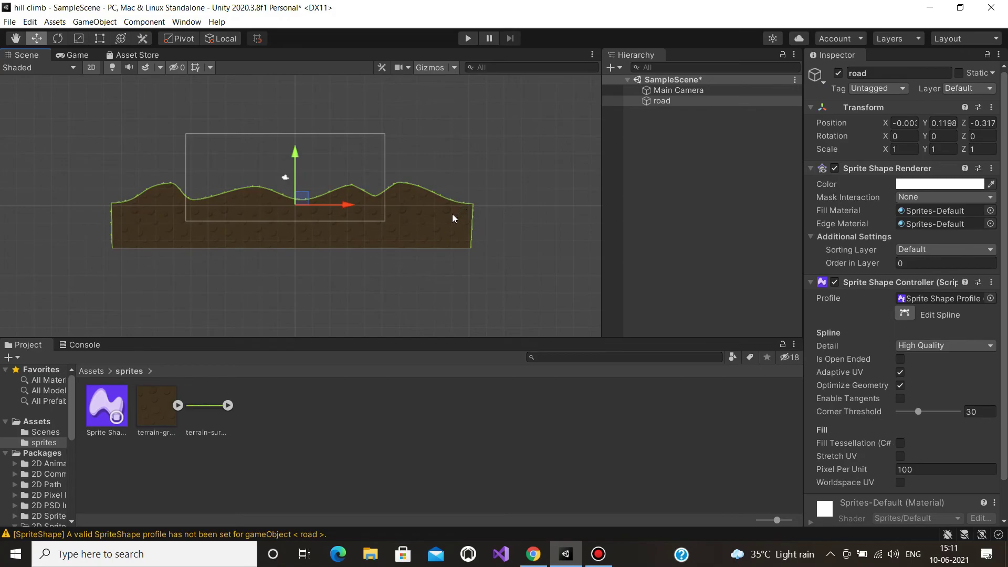
double_click(648, 97)
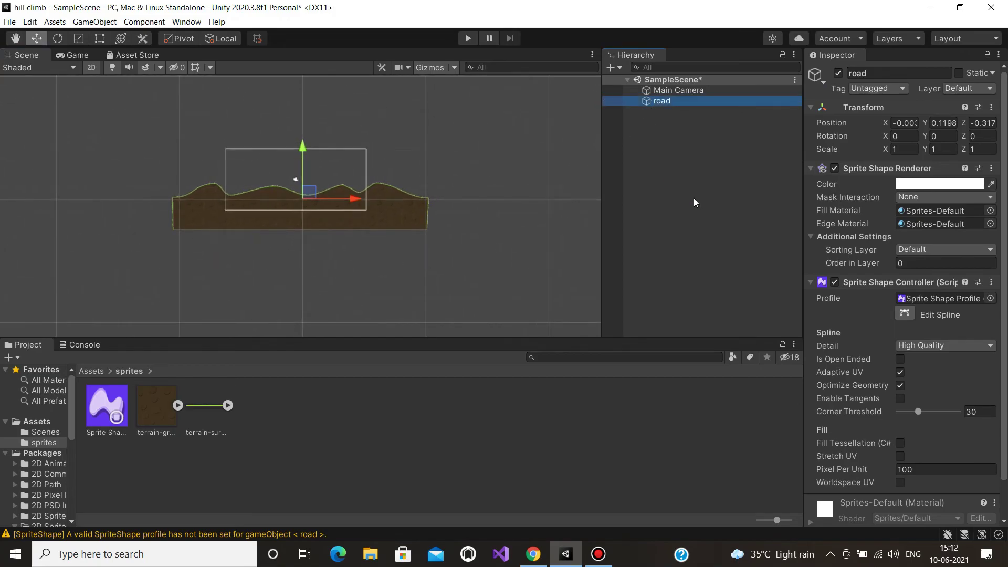
left_click(903, 314)
mouse_move(429, 199)
left_mouse_down()
mouse_move(441, 180)
mouse_move(436, 188)
left_mouse_up()
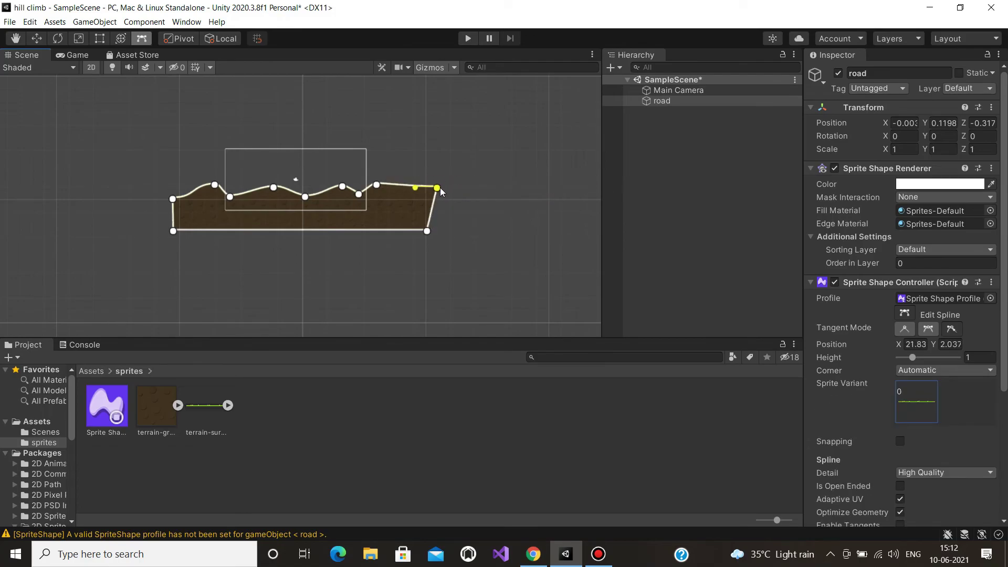
left_click_drag(427, 231, 450, 232)
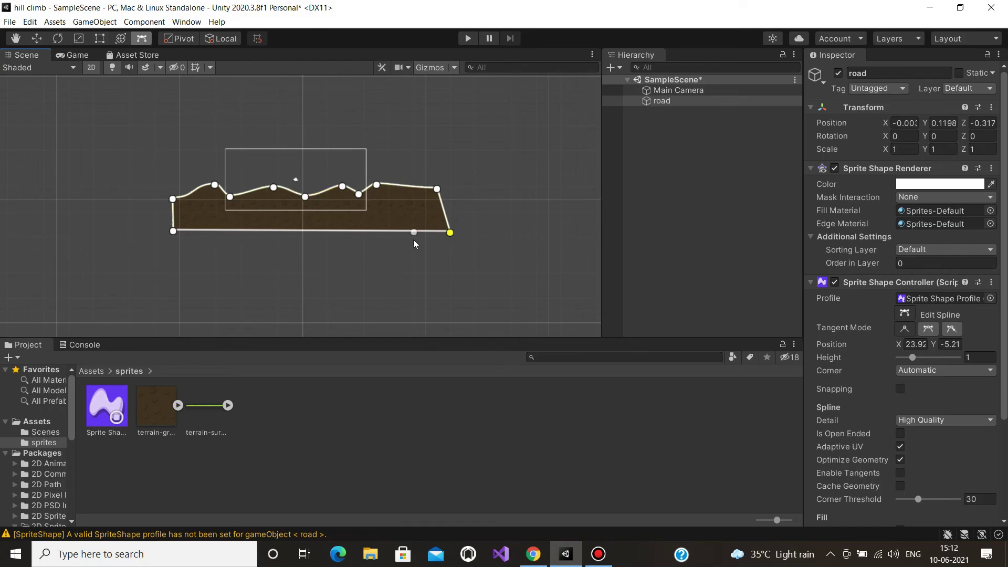